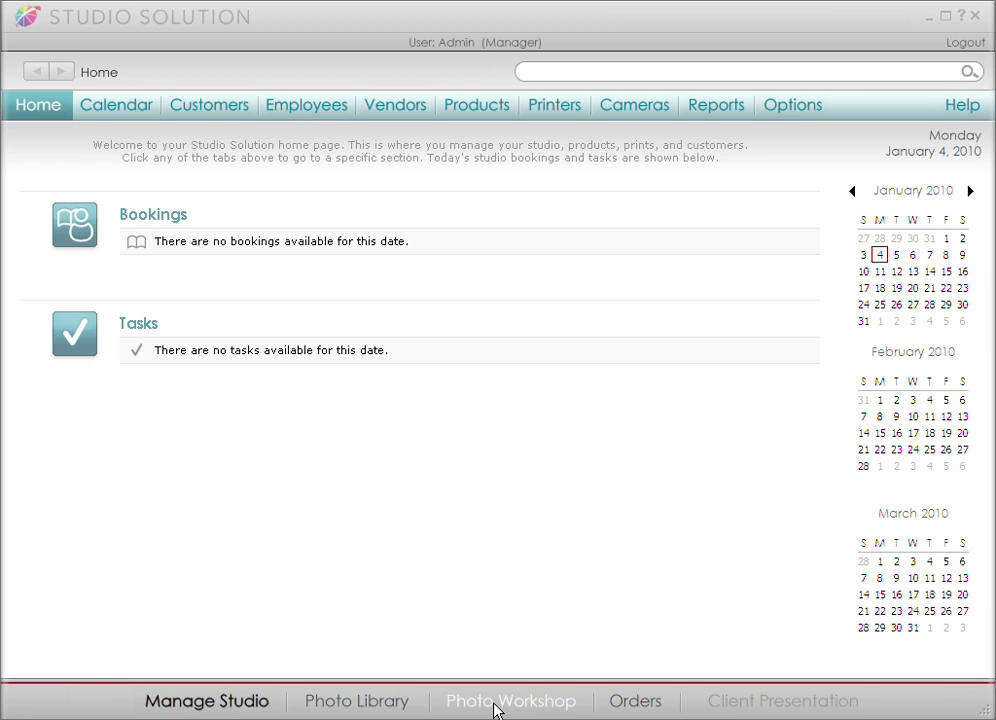
Switch to Photo Workshop to edit the purple-gown portrait img_2334.jpg.
left_click(495, 705)
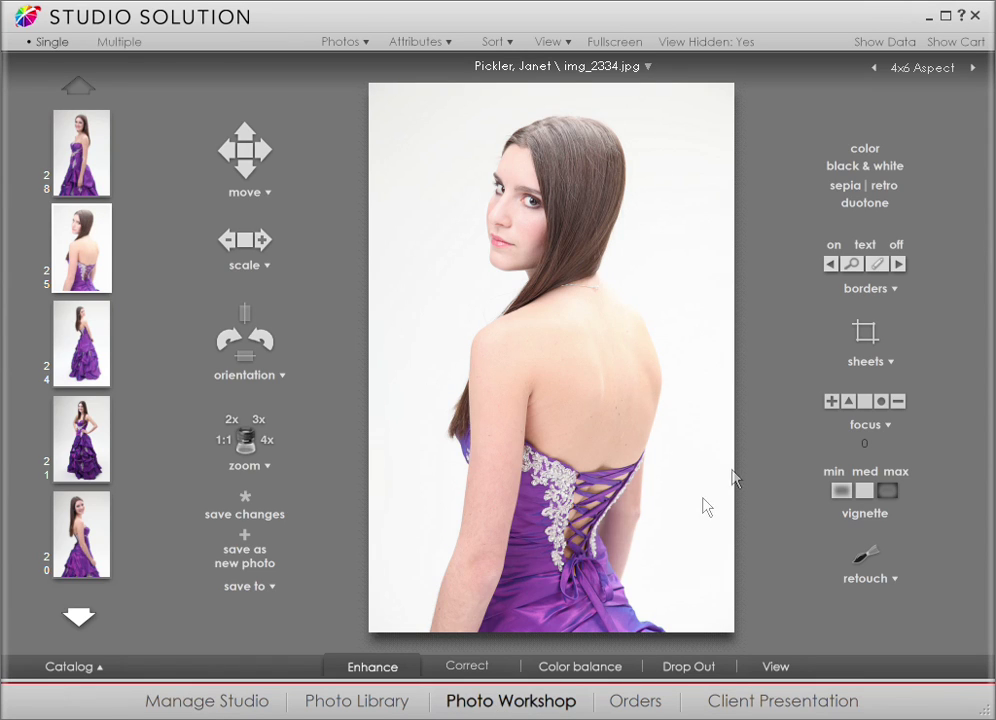
Apply the classic Black Matte Frame (4x6) Vertical border to img_2334.jpg.
left_click(851, 265)
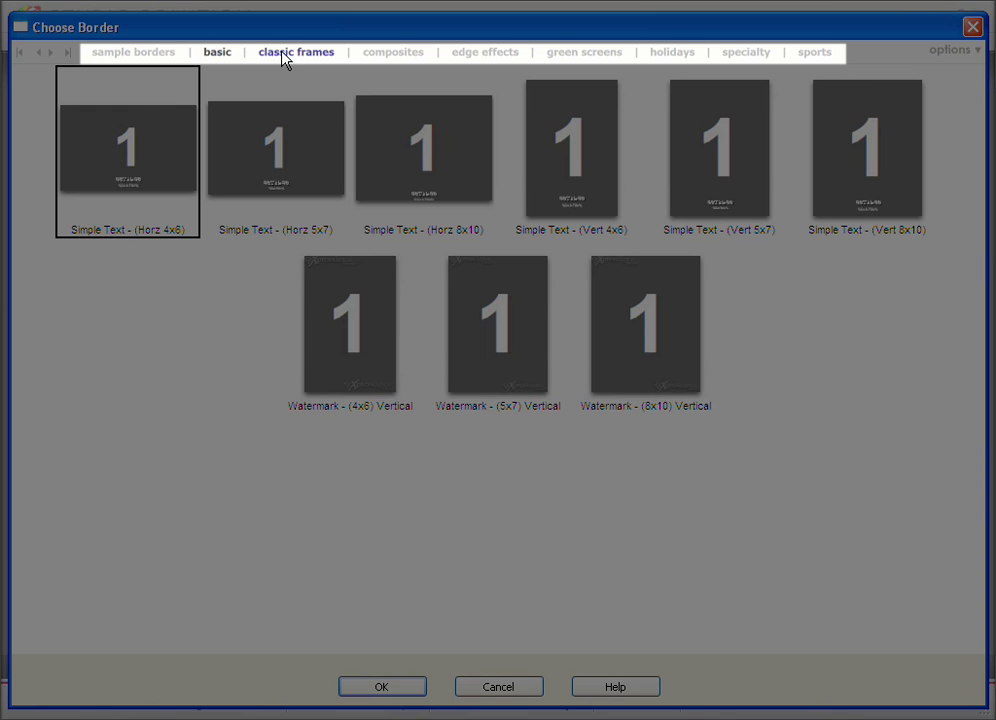
left_click(285, 58)
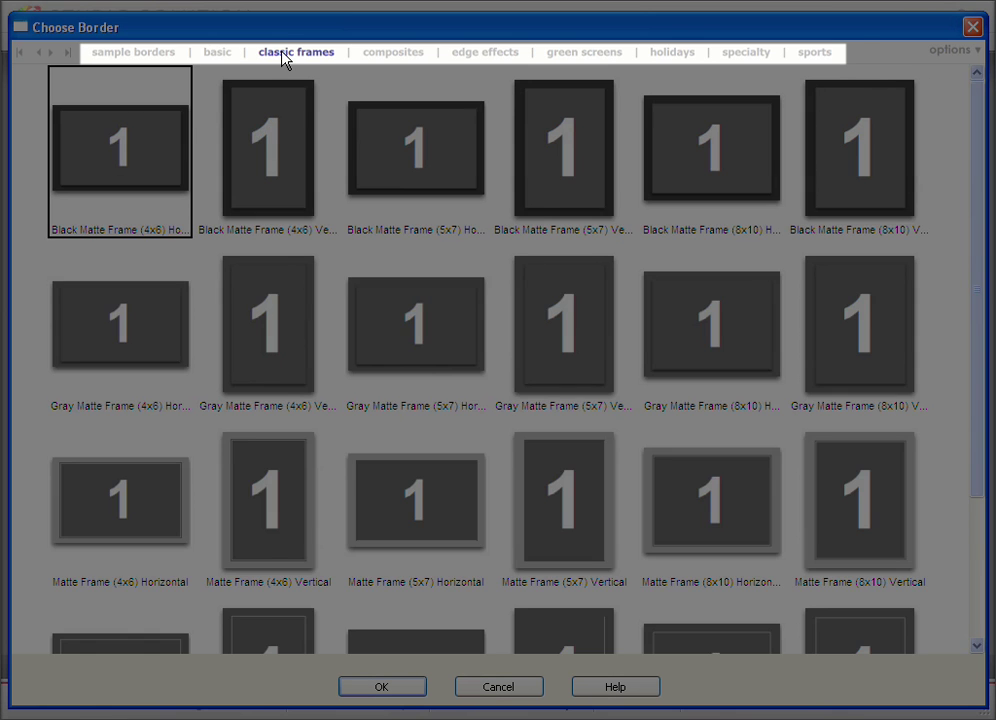
left_click(378, 57)
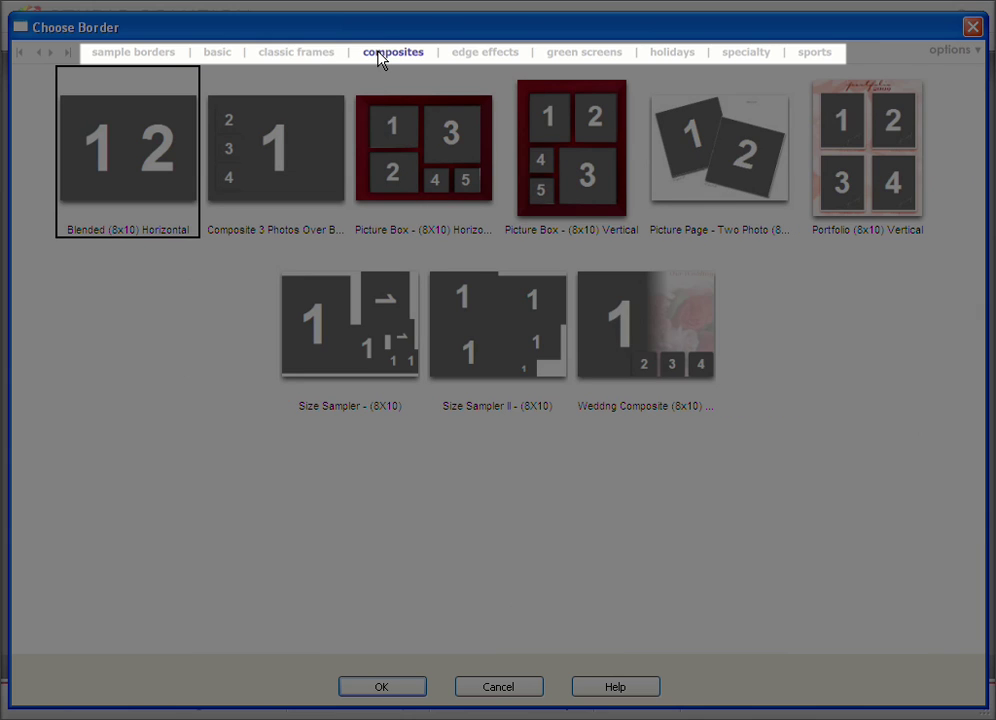
left_click(313, 58)
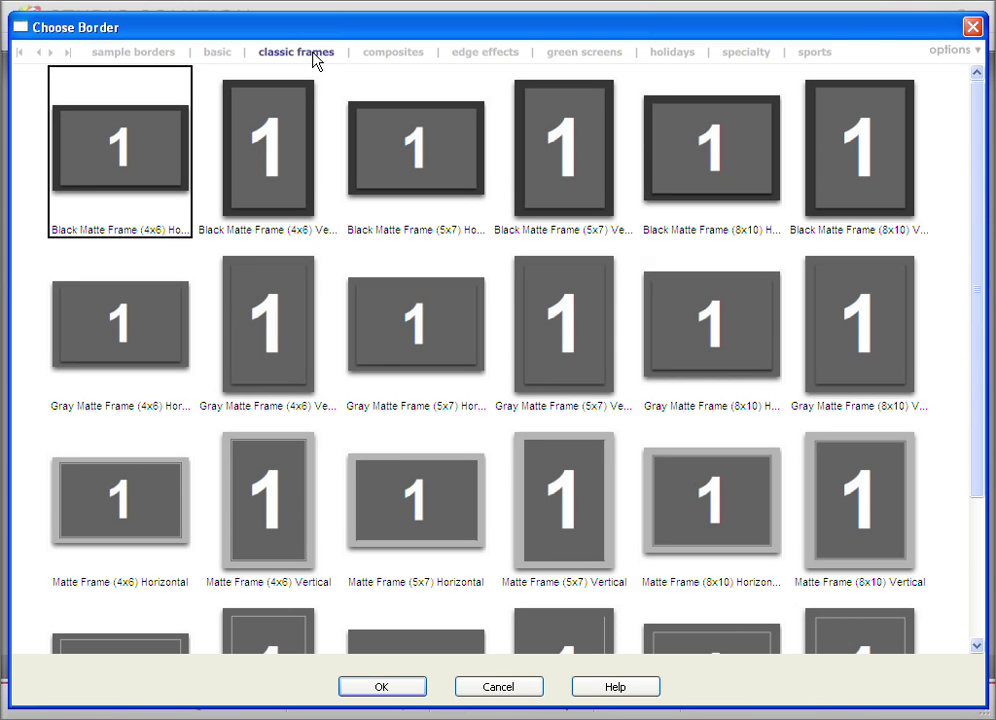
left_click(297, 94)
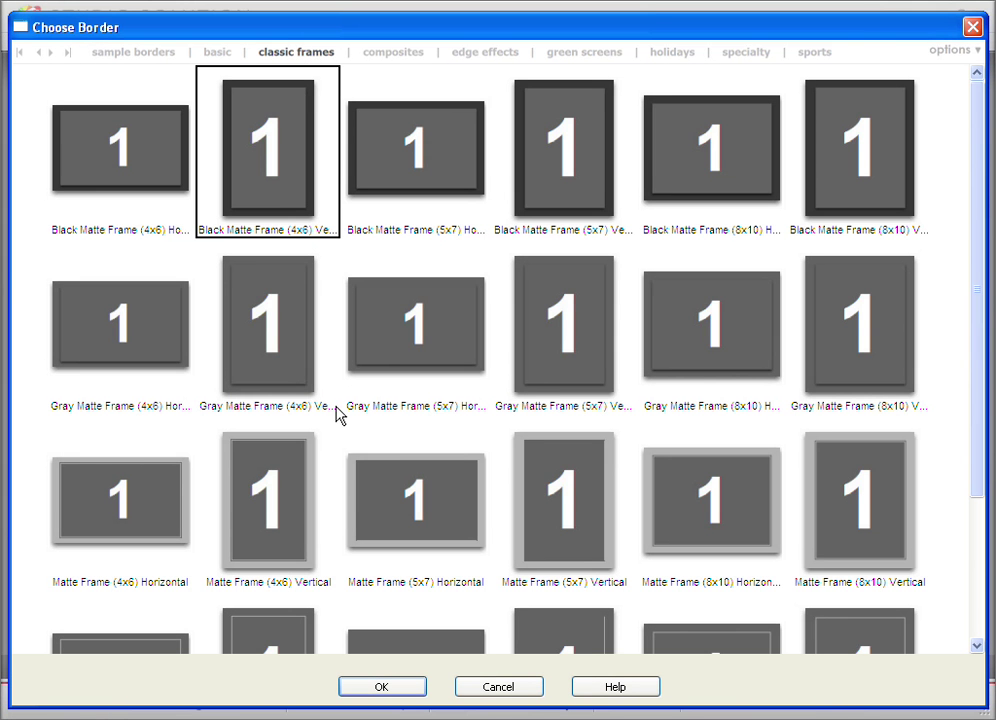
left_click(384, 688)
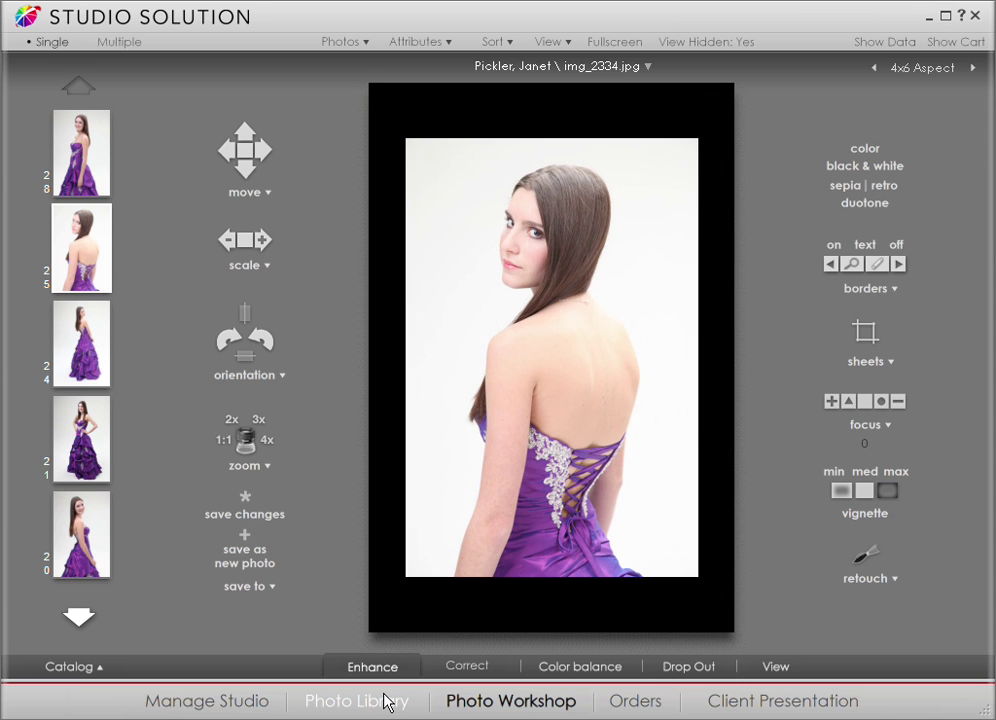
left_click(850, 296)
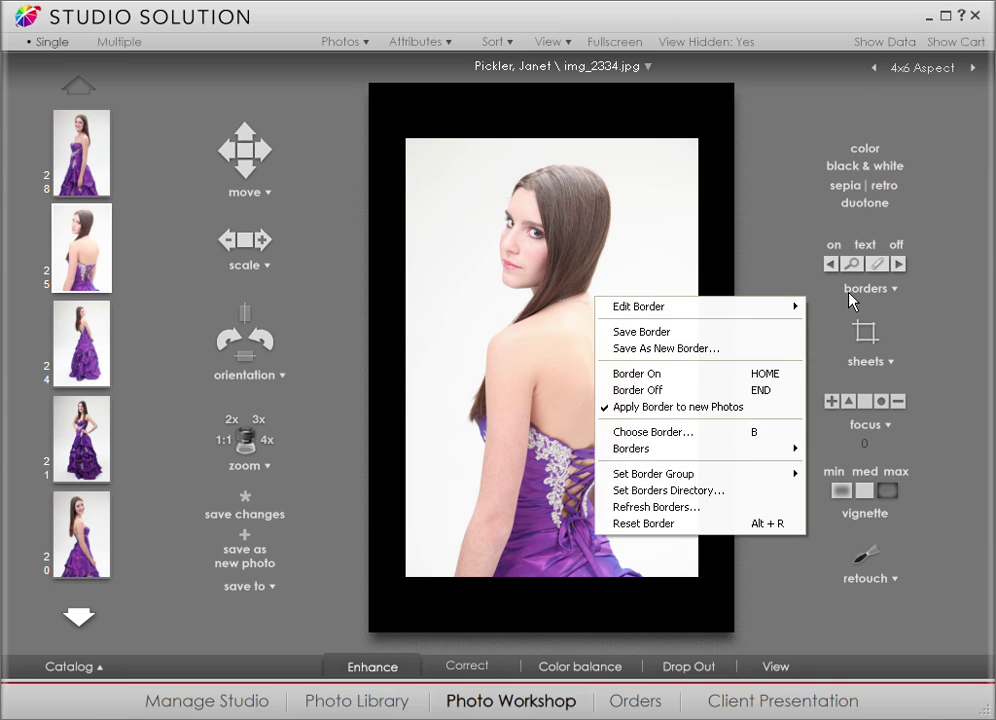
mouse_move(796, 309)
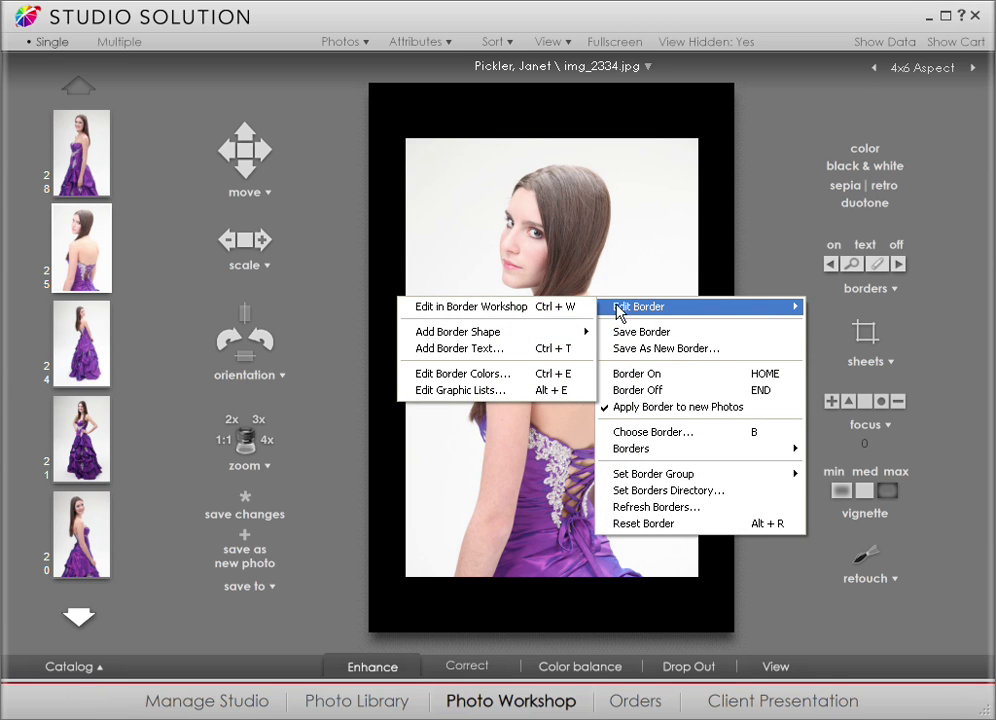
left_click(575, 310)
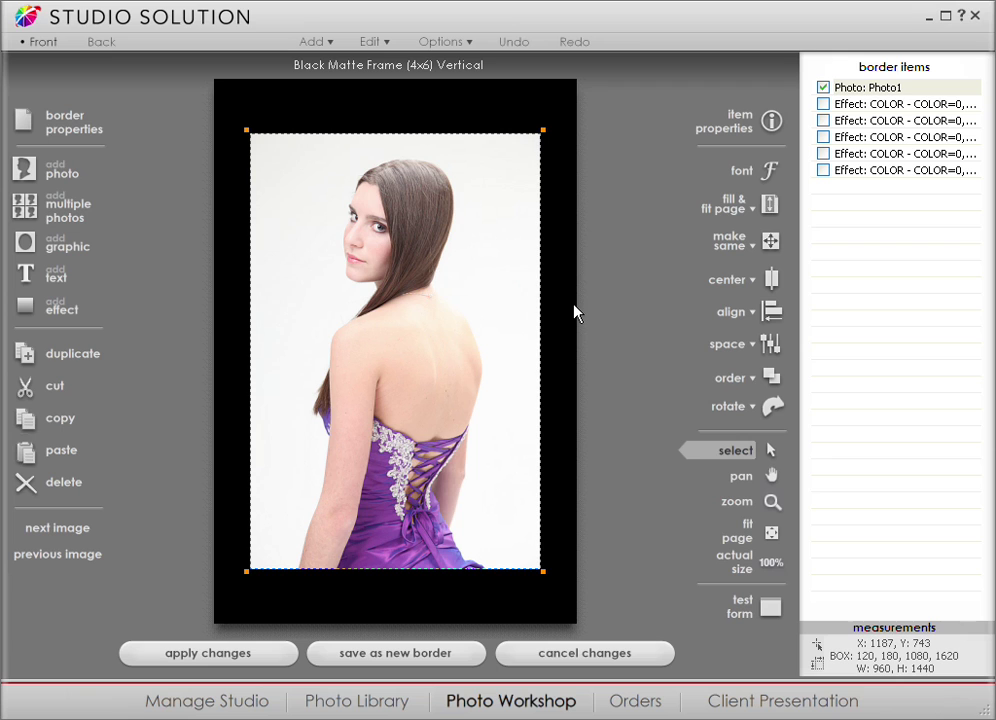
left_click(568, 656)
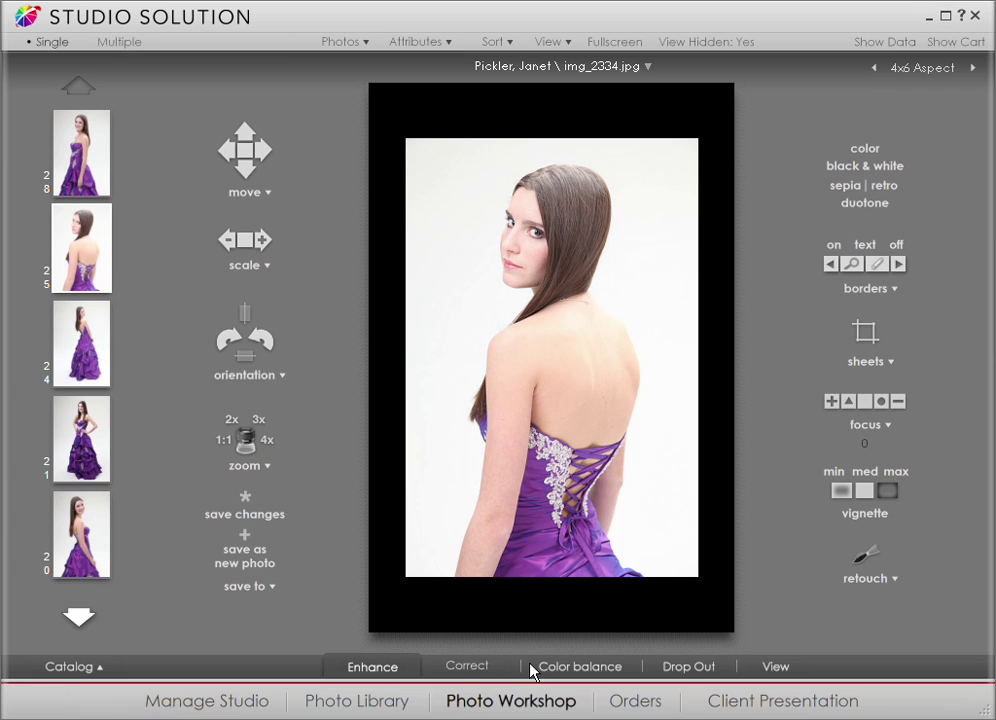
Open photo 3 of the Photo Library's Green Screen catalog in Photo Workshop.
left_click(405, 703)
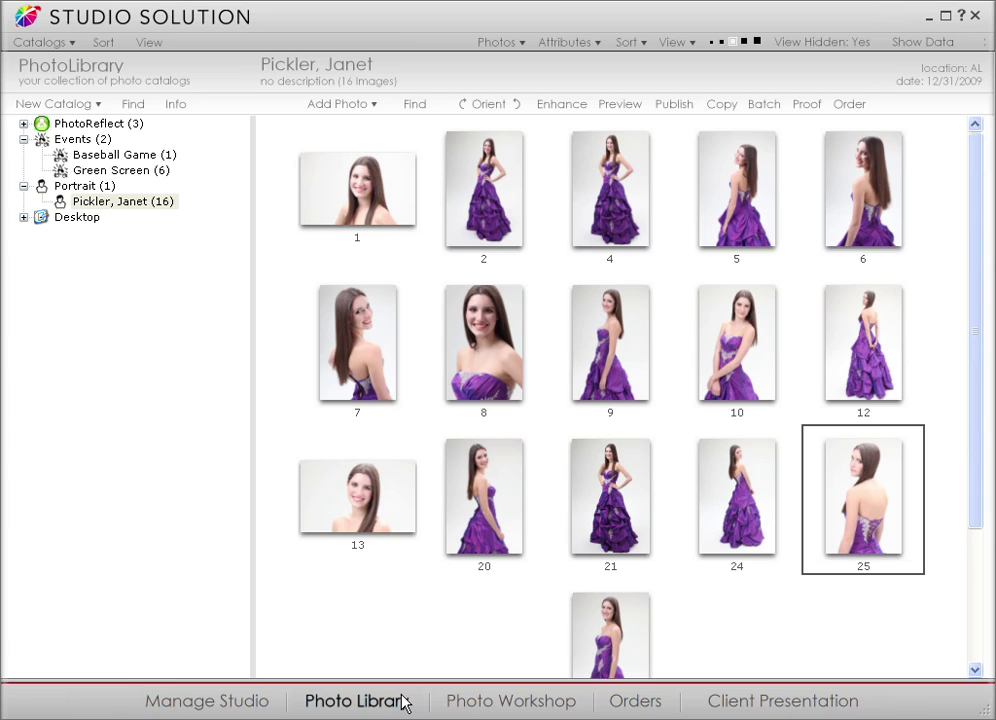
left_click(121, 170)
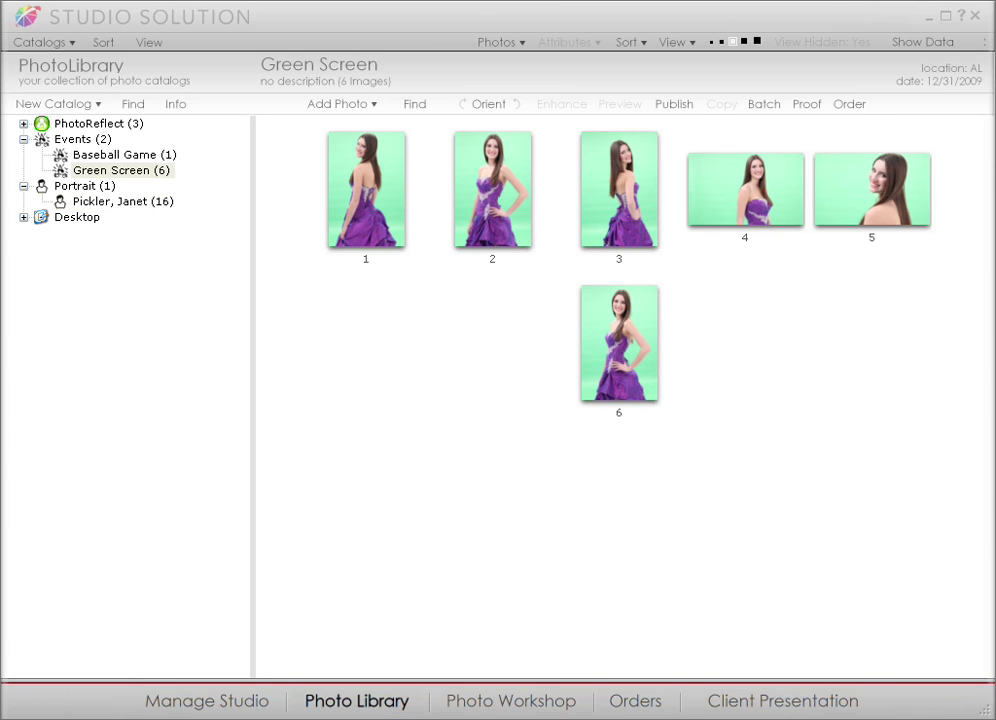
left_click(648, 257)
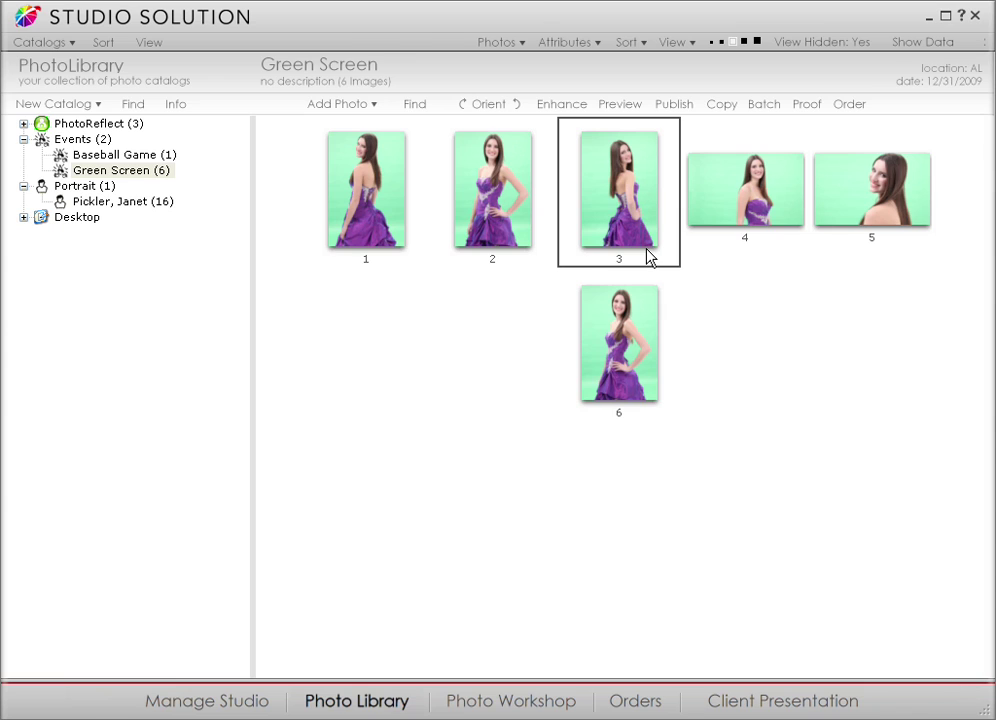
double_click(648, 257)
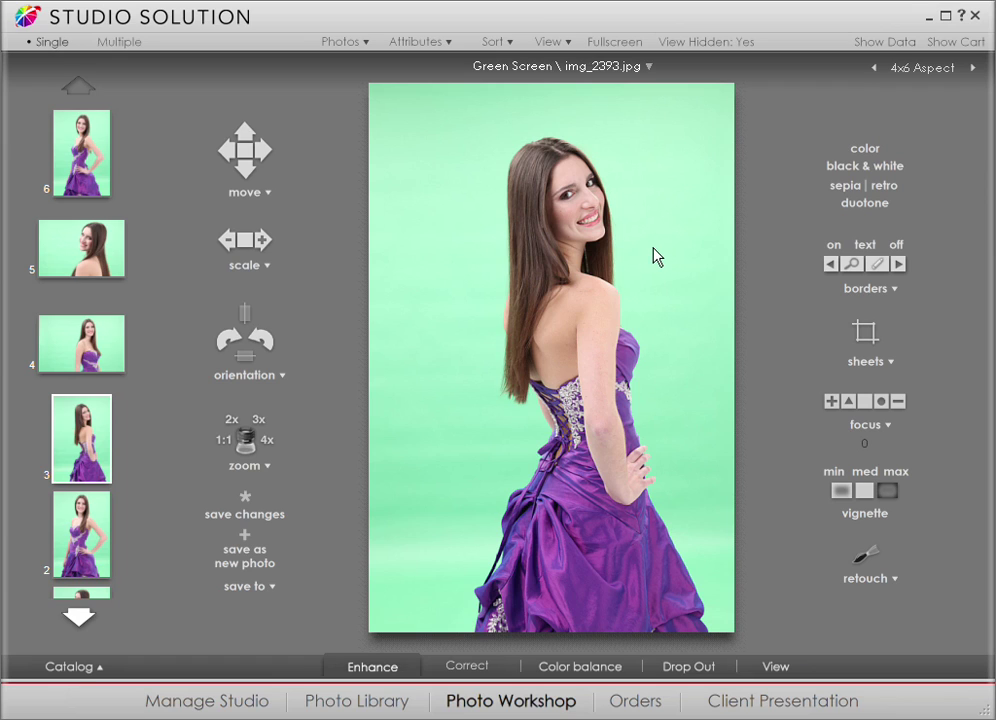
Key photo 3's green onto a mottled backdrop, threshold raised to 20, then return to the library.
left_click(849, 265)
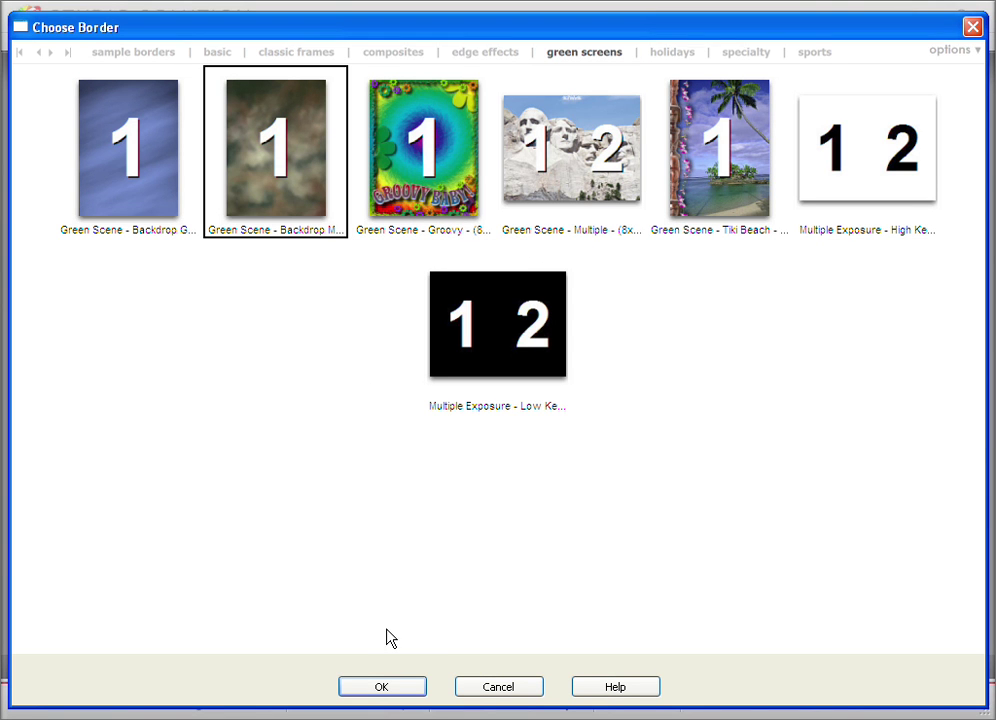
left_click(382, 686)
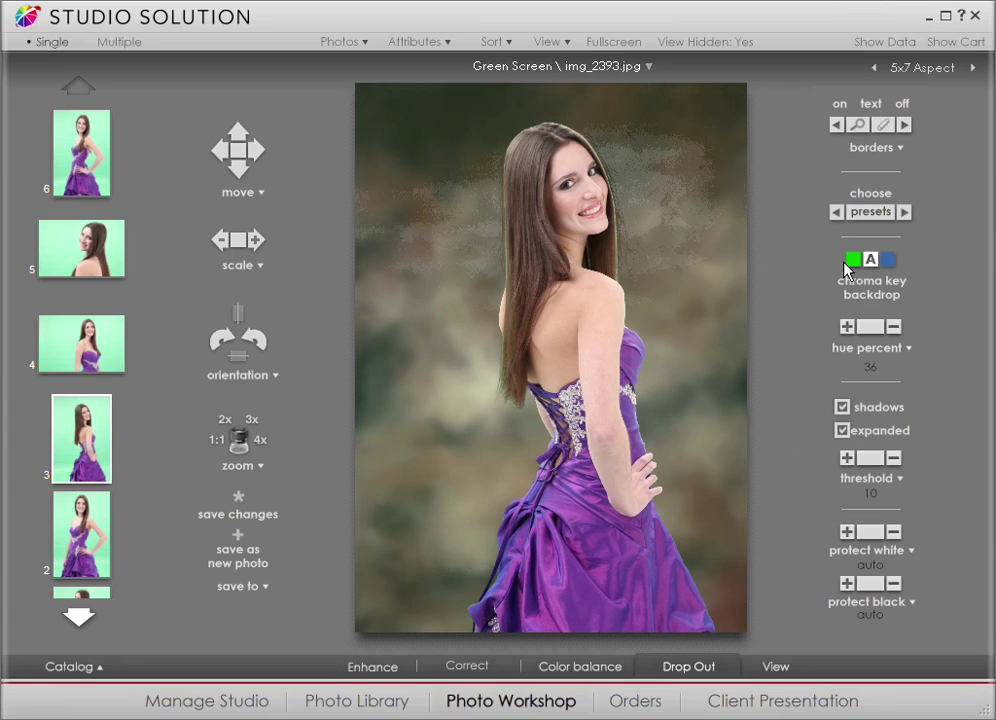
left_click(852, 260)
left_click(846, 458)
left_click(846, 458)
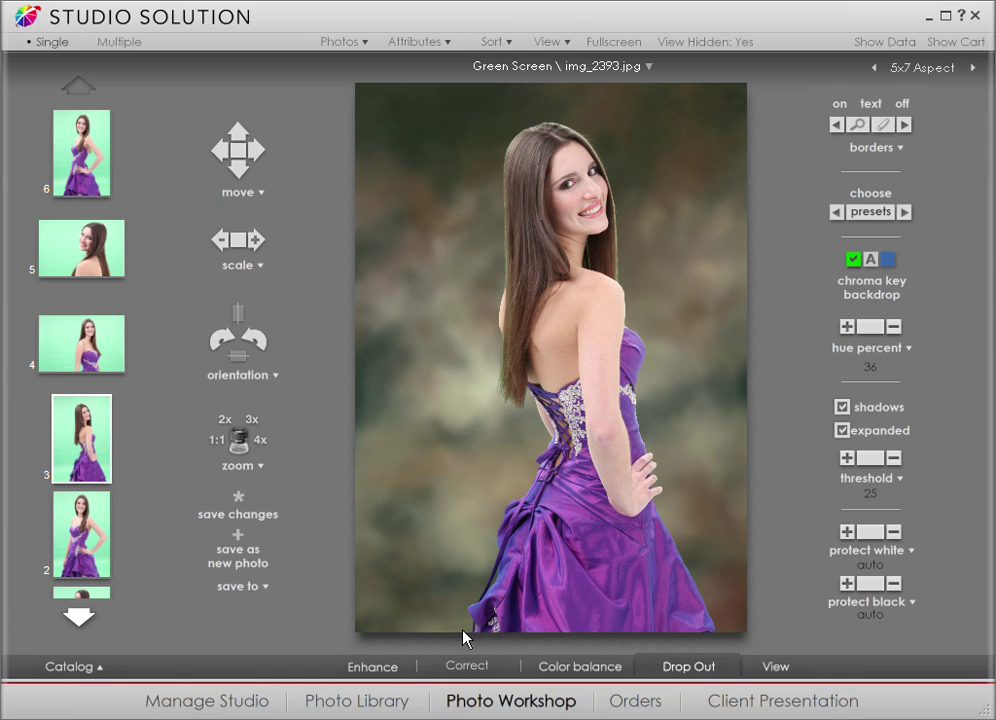
left_click(374, 705)
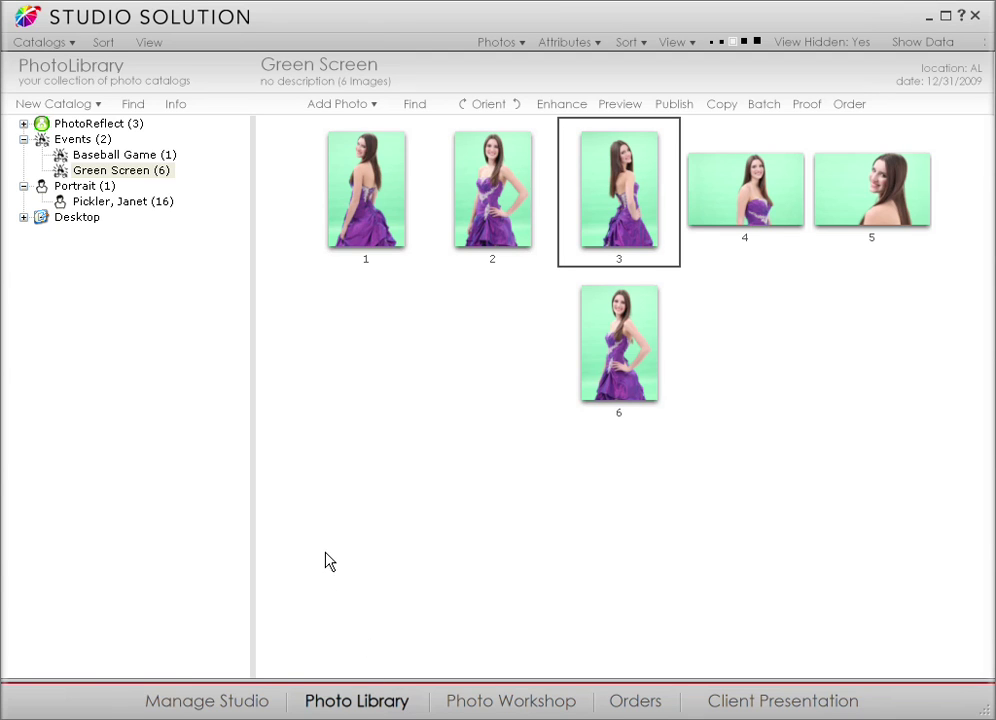
Open baseball.jpg from Baseball Game and frame it in the Baseball - Trading Card border, text fields blank.
left_click(166, 157)
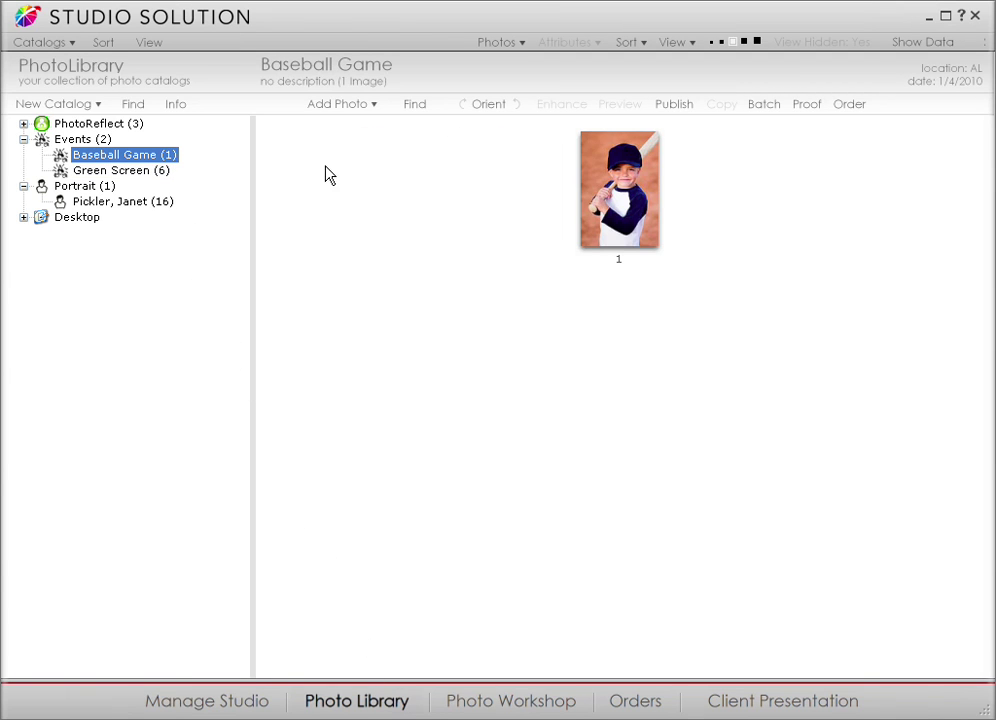
double_click(621, 185)
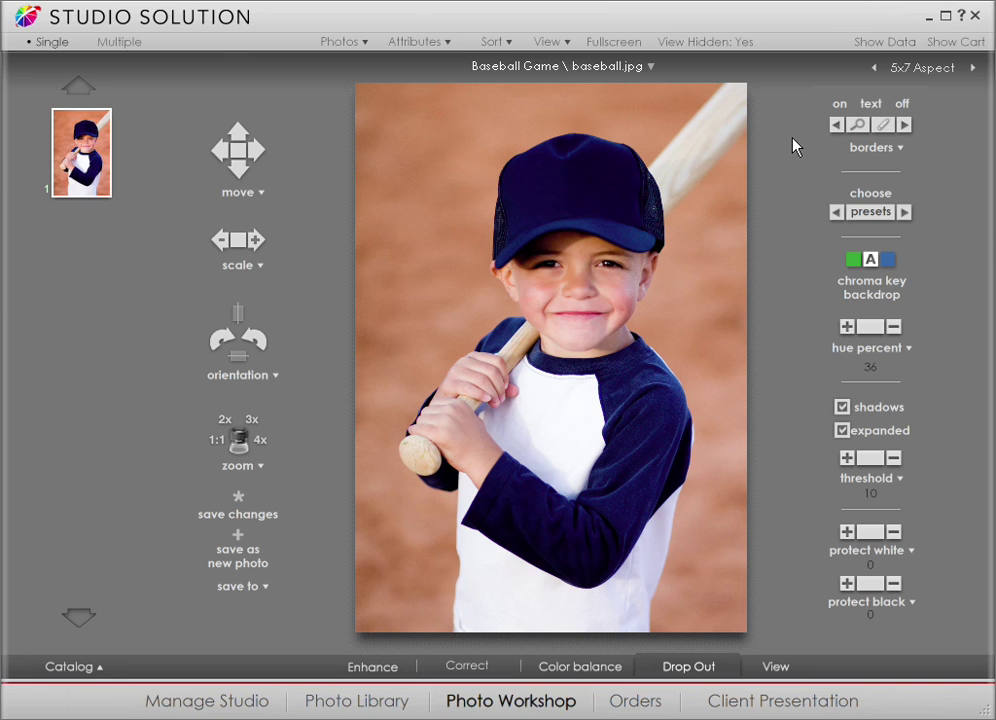
left_click(856, 128)
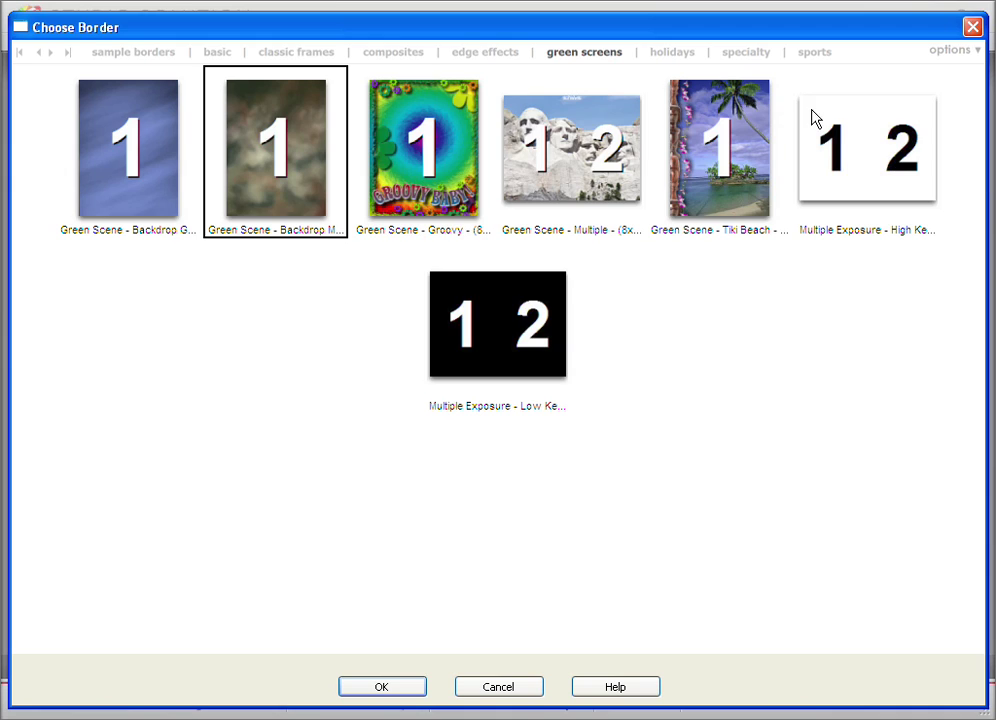
left_click(410, 62)
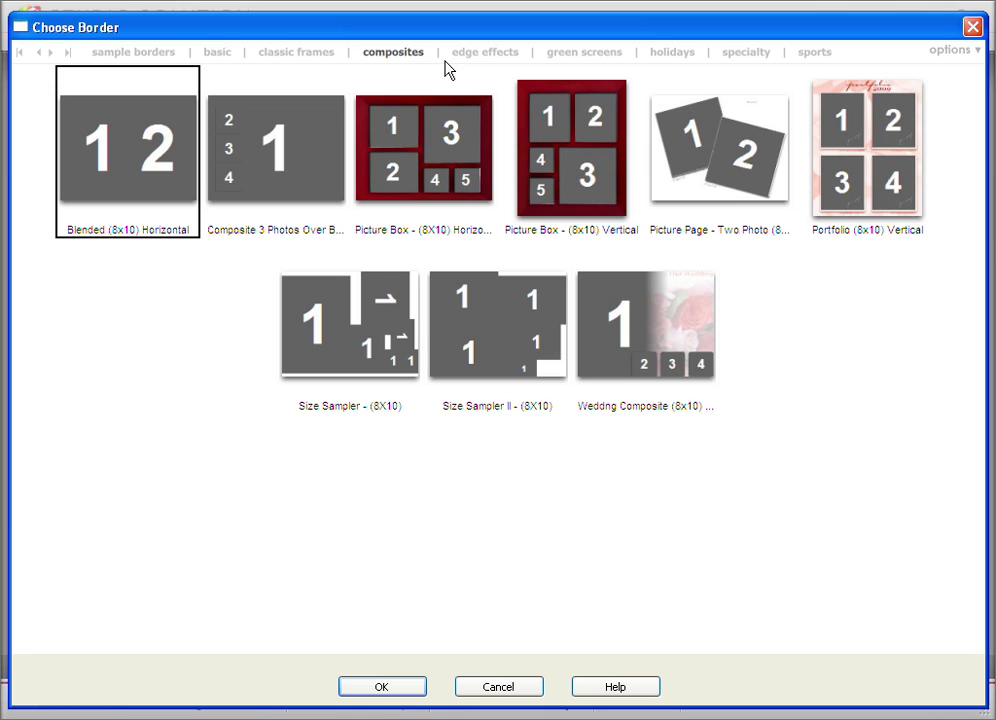
left_click(720, 60)
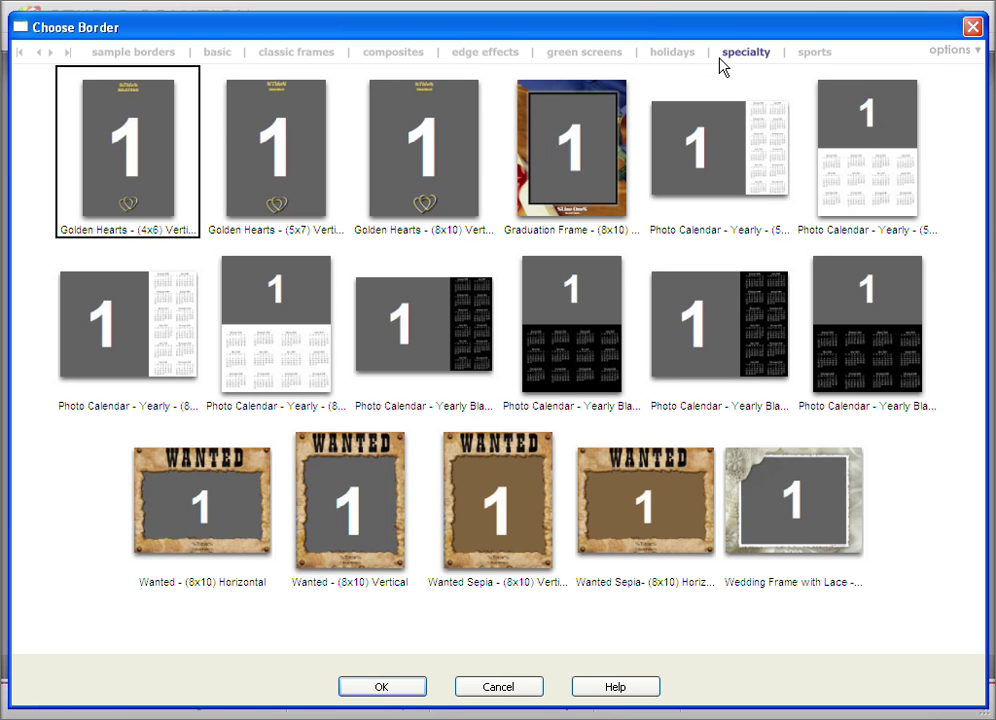
left_click(813, 55)
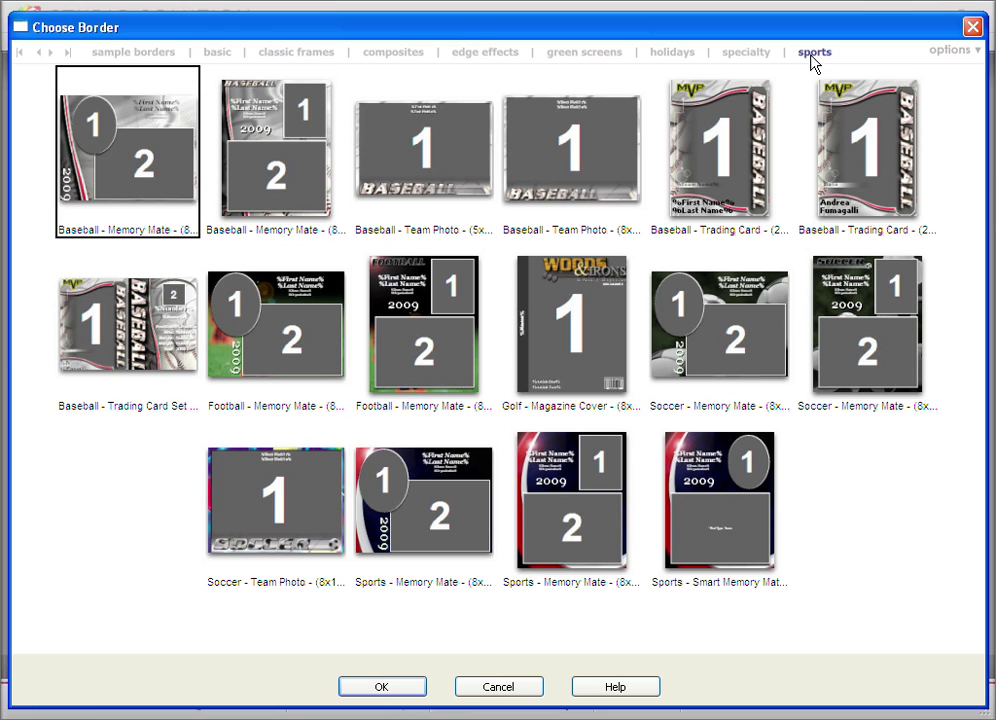
left_click(744, 113)
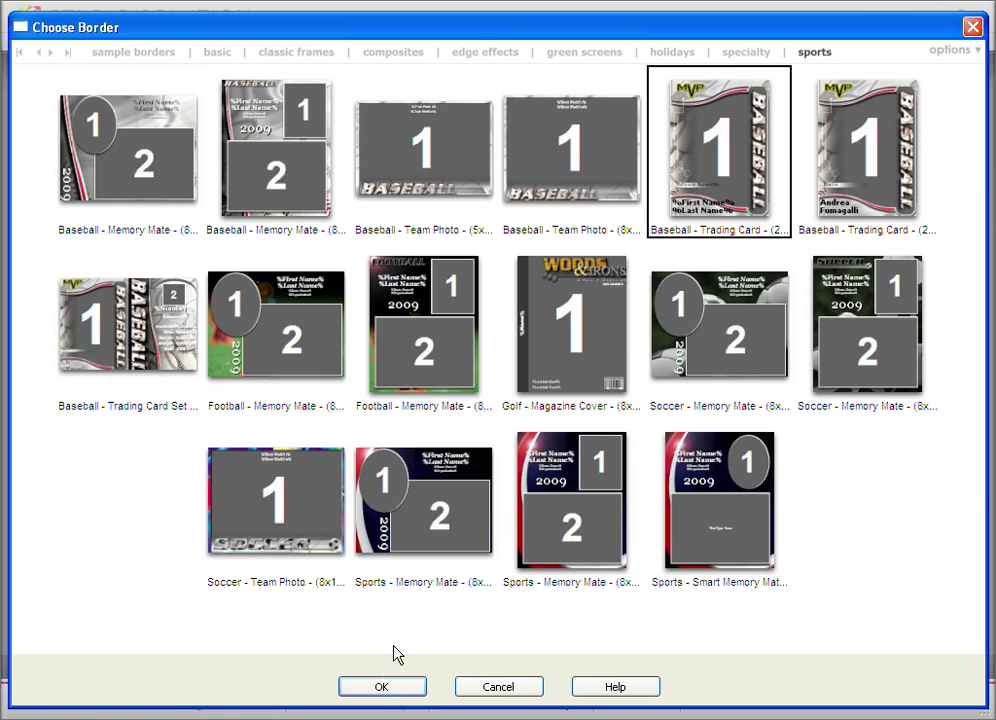
left_click(381, 686)
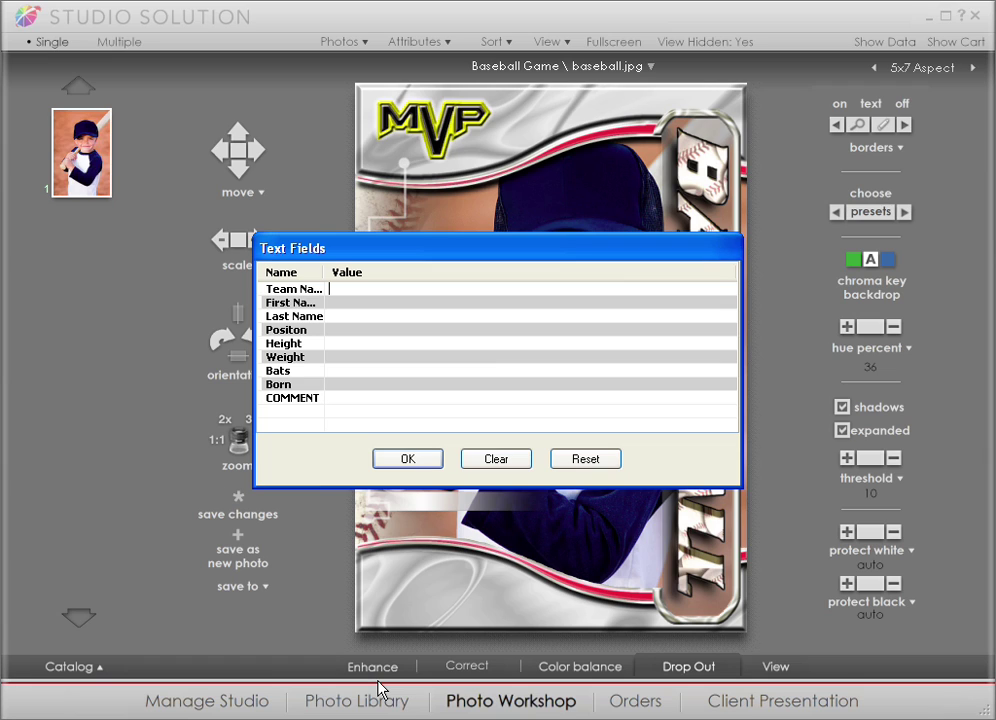
left_click(407, 459)
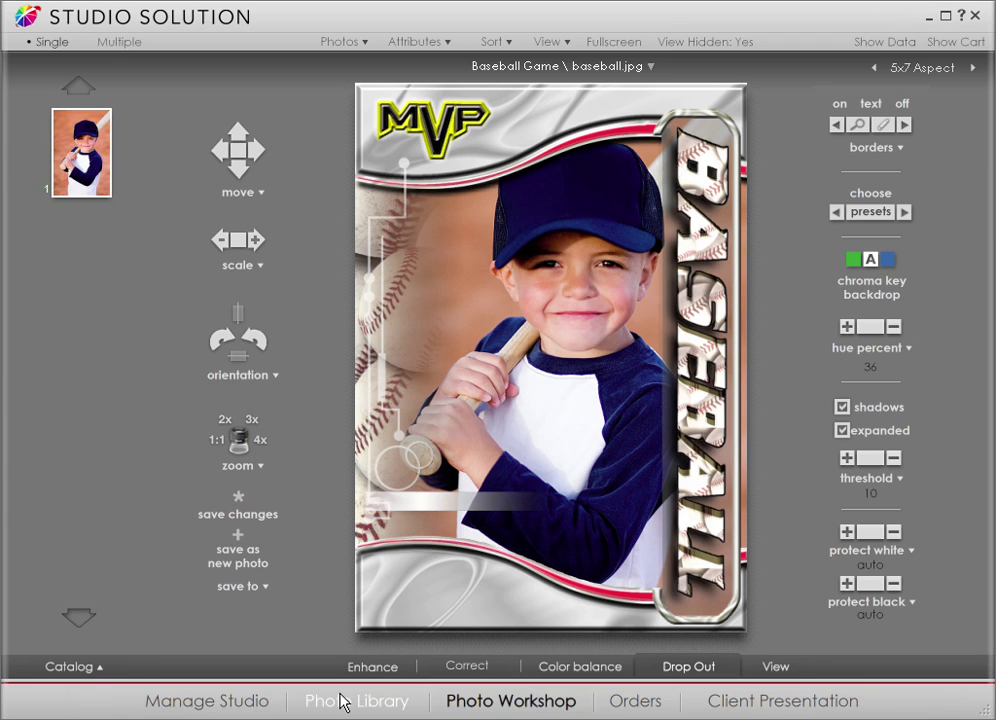
Turn the trading-card border off so baseball.jpg shows as a plain photo.
left_click(902, 110)
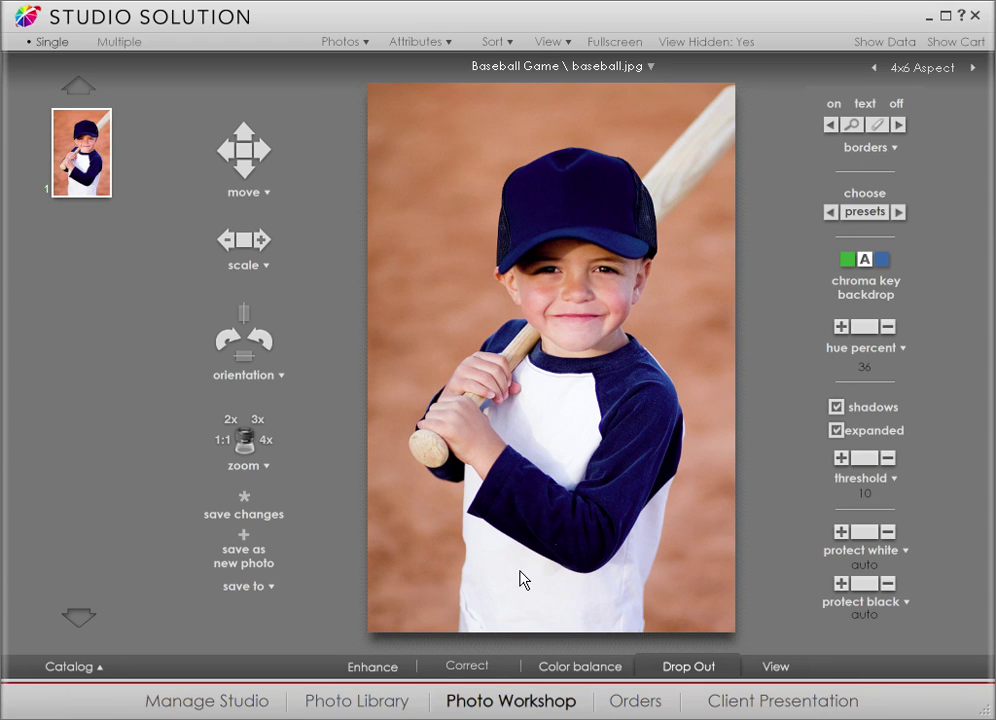
Open photo 6 of the Green Screen catalog, the purple-dress woman, in Photo Workshop.
left_click(414, 700)
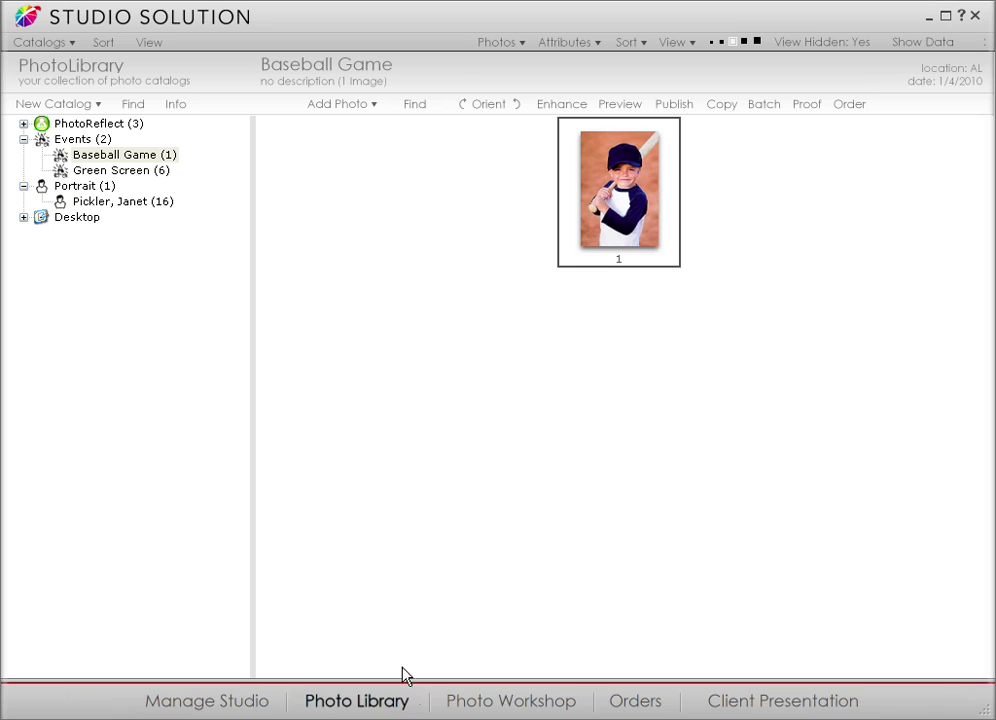
left_click(147, 172)
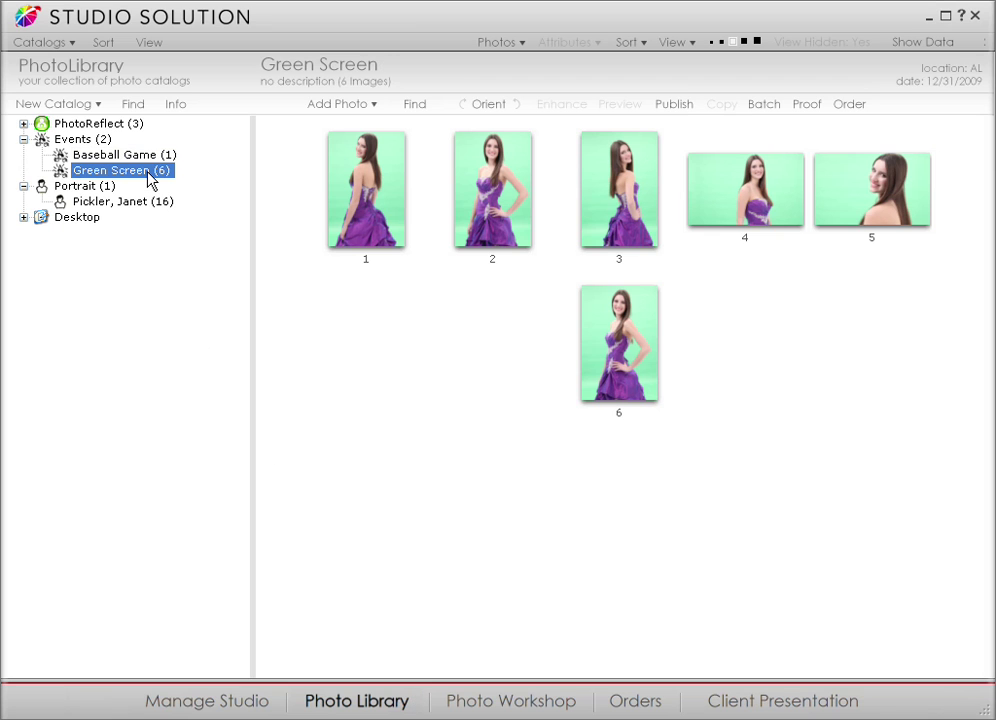
left_click(615, 352)
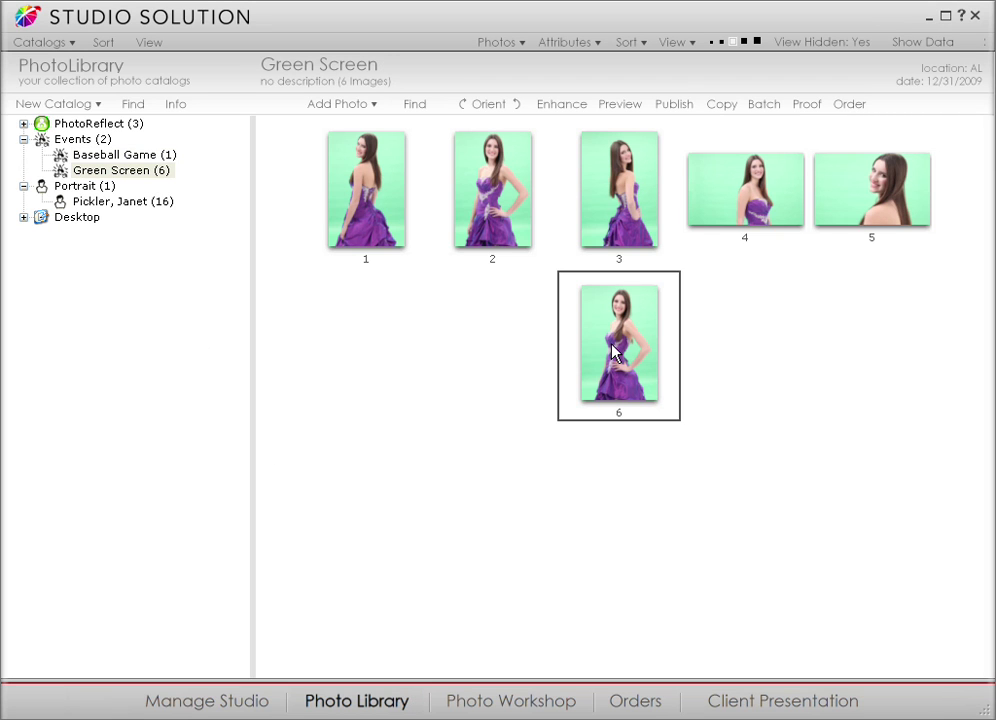
double_click(615, 352)
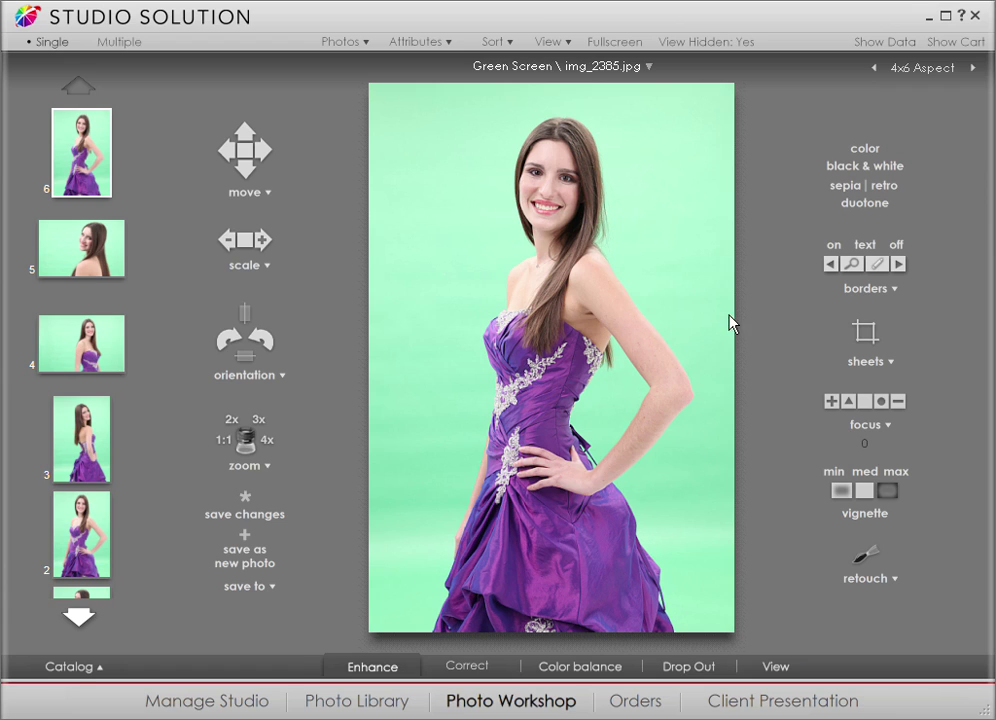
Start a new border in Border Workshop with the description 'Party Invitation'.
left_click(865, 290)
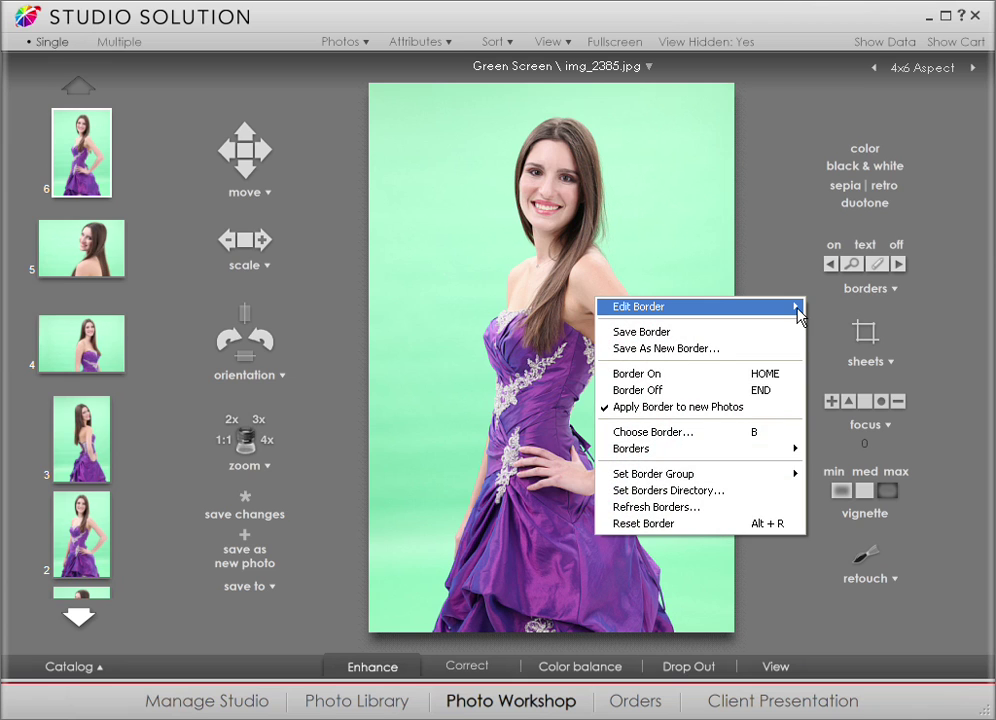
mouse_move(790, 308)
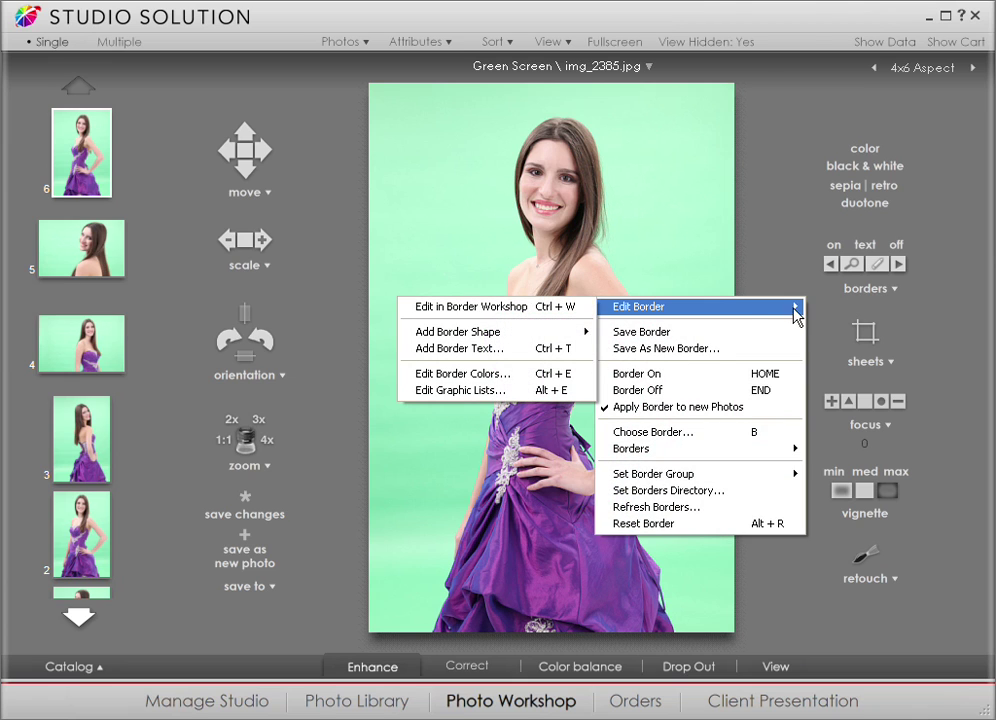
left_click(574, 312)
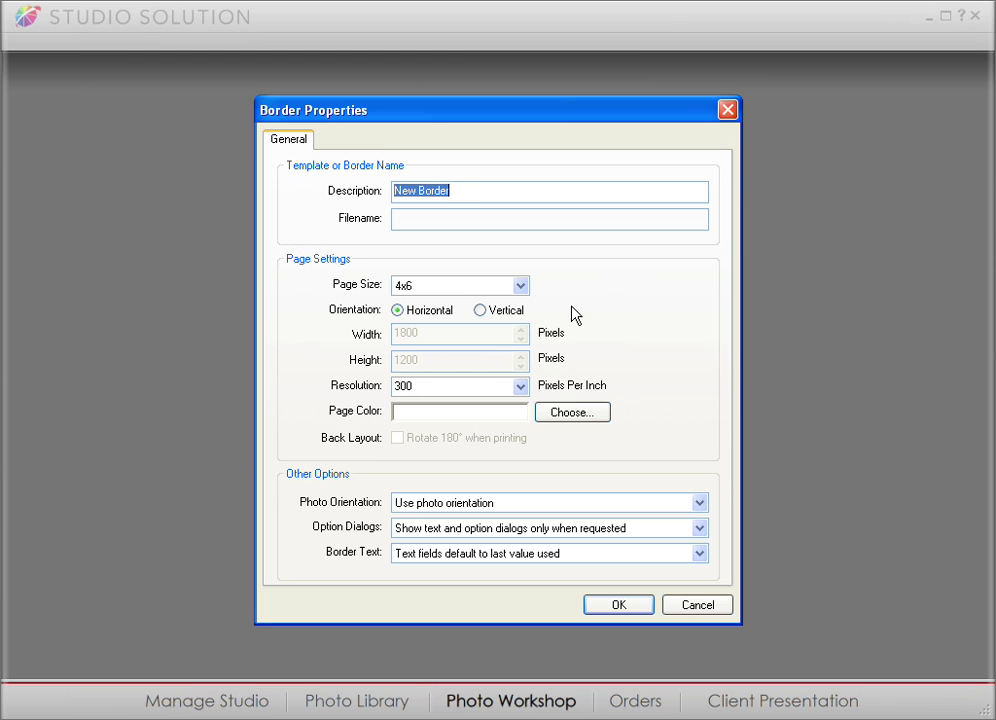
type("Party Invitation")
Add background.jpg as a graphic to the 4x6 border, set to Fill Entire Page.
left_click(610, 606)
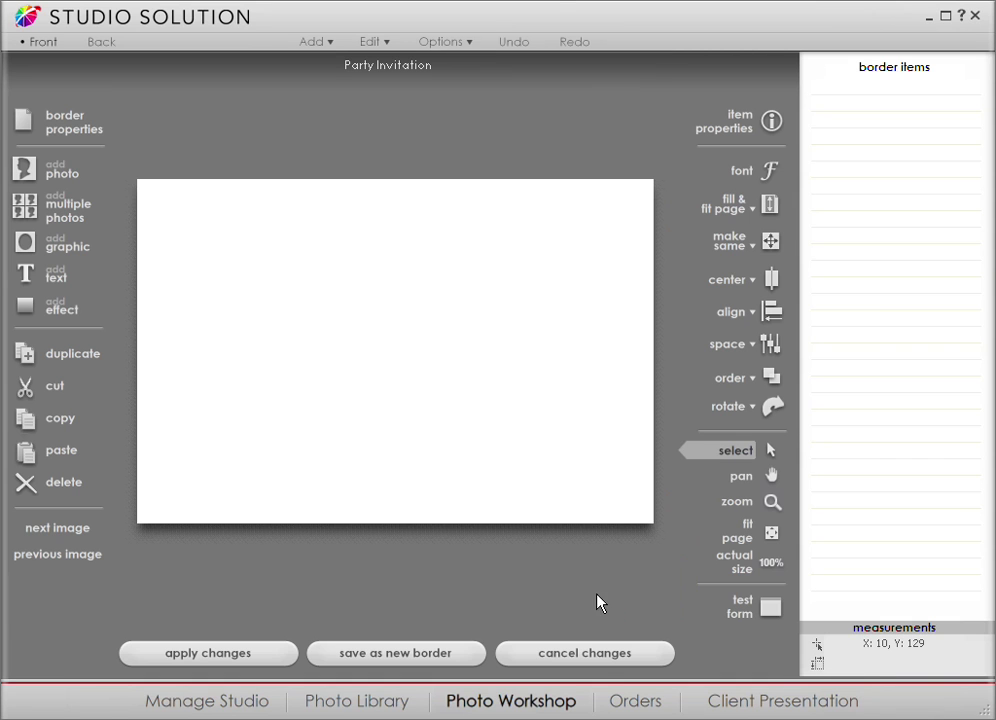
left_click(68, 246)
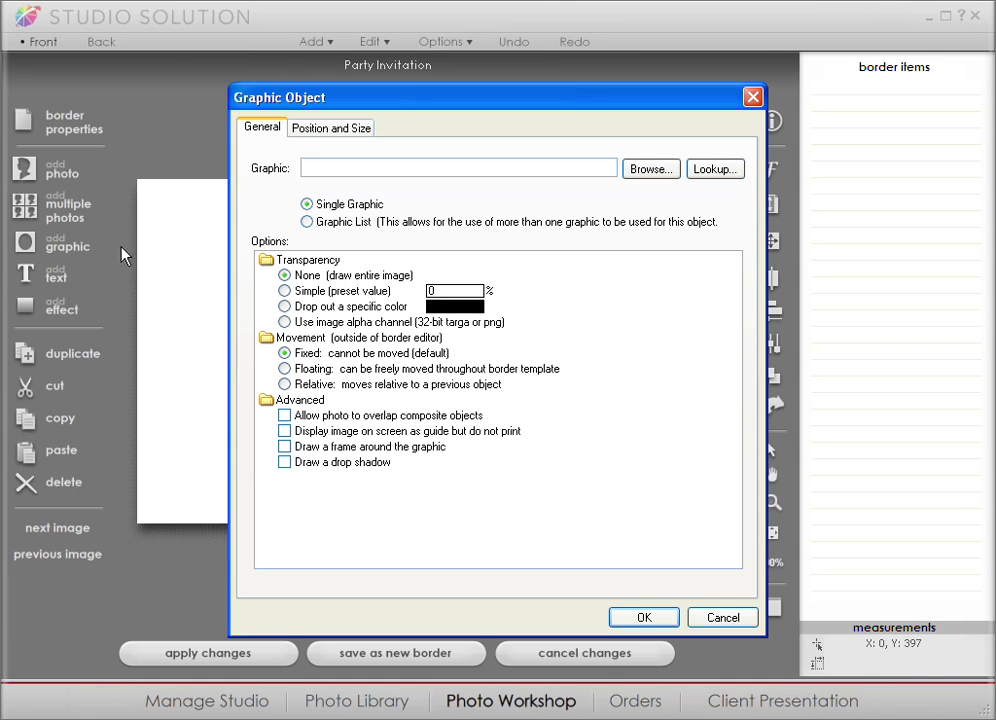
left_click(648, 170)
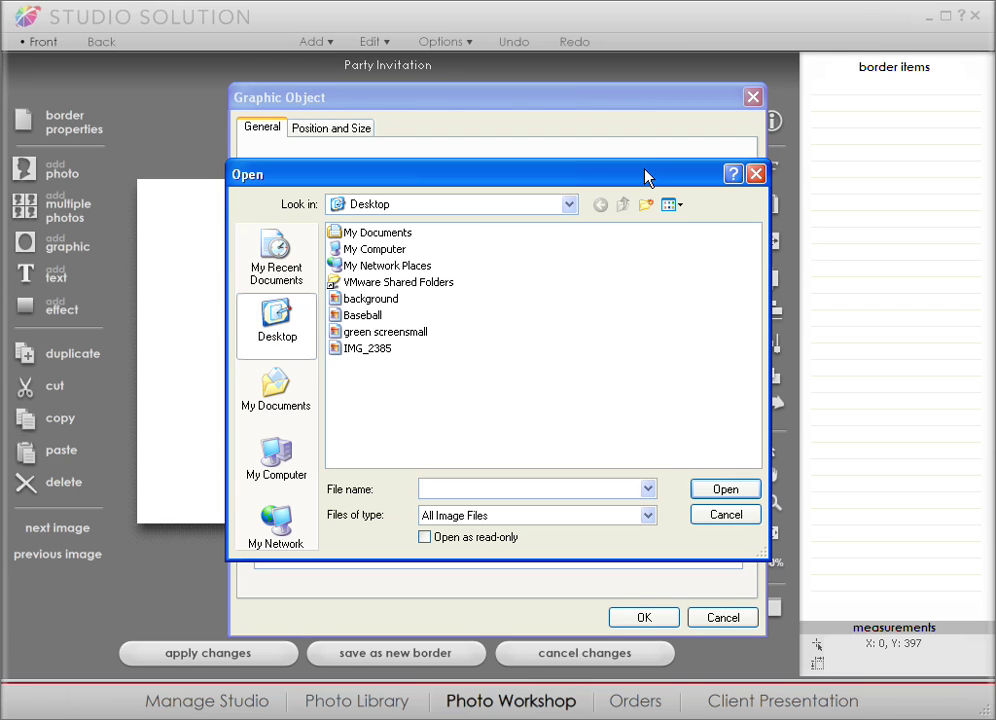
left_click(370, 298)
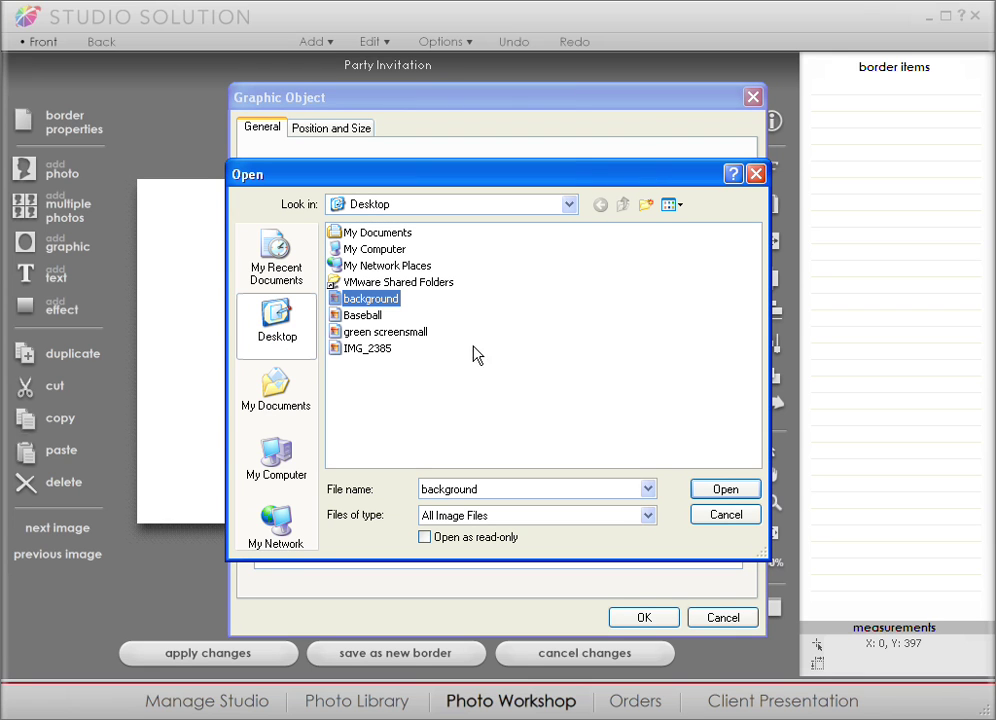
left_click(722, 491)
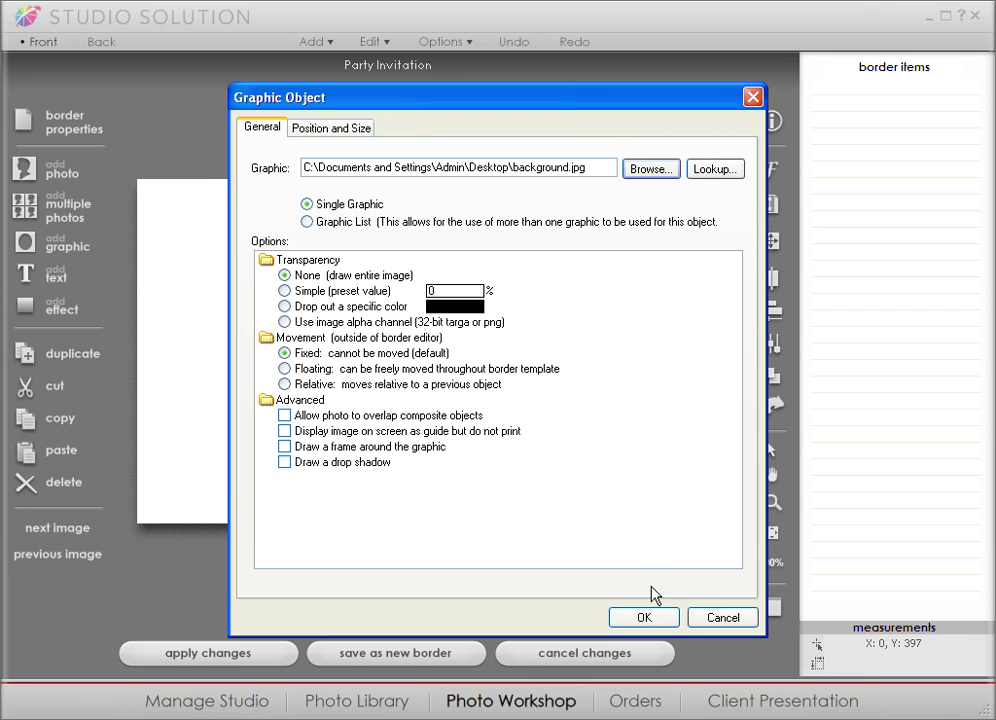
left_click(644, 619)
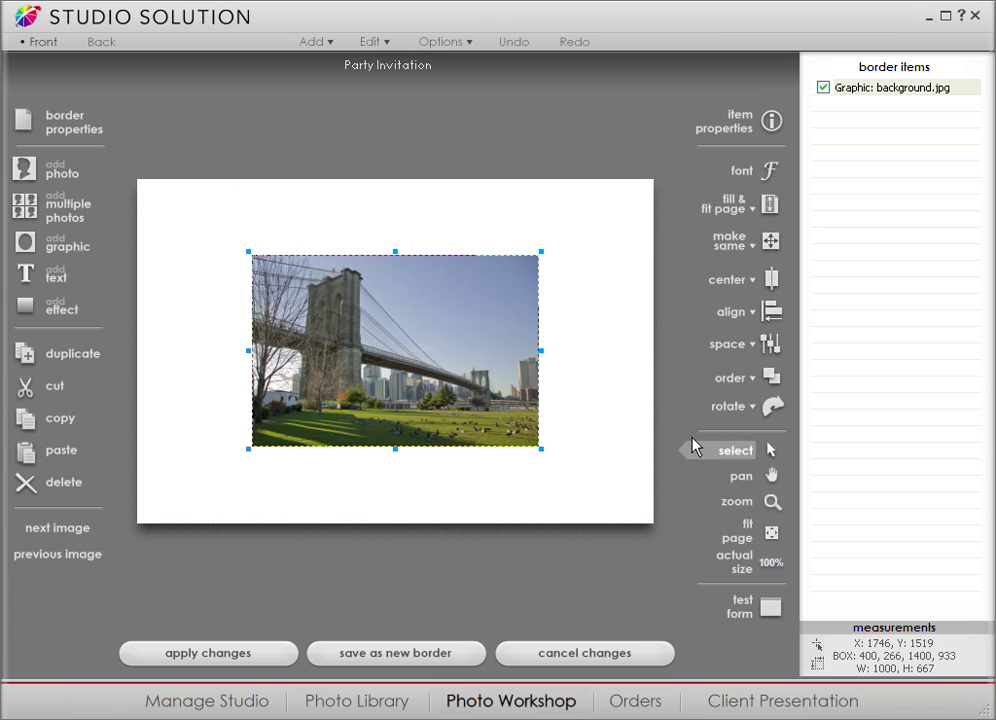
left_click(769, 207)
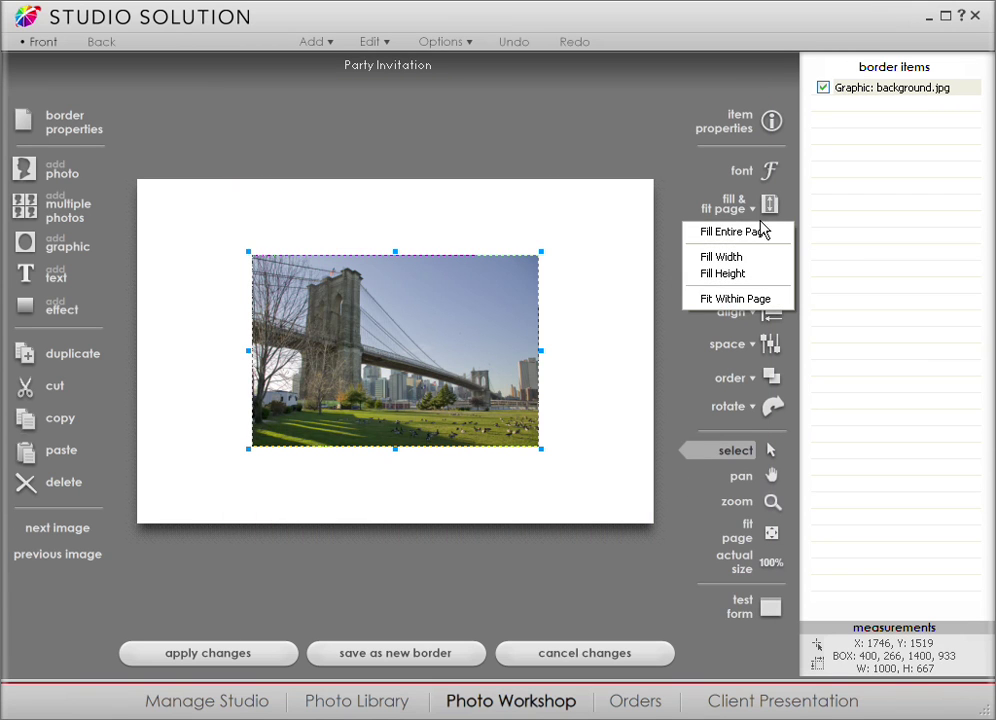
left_click(758, 231)
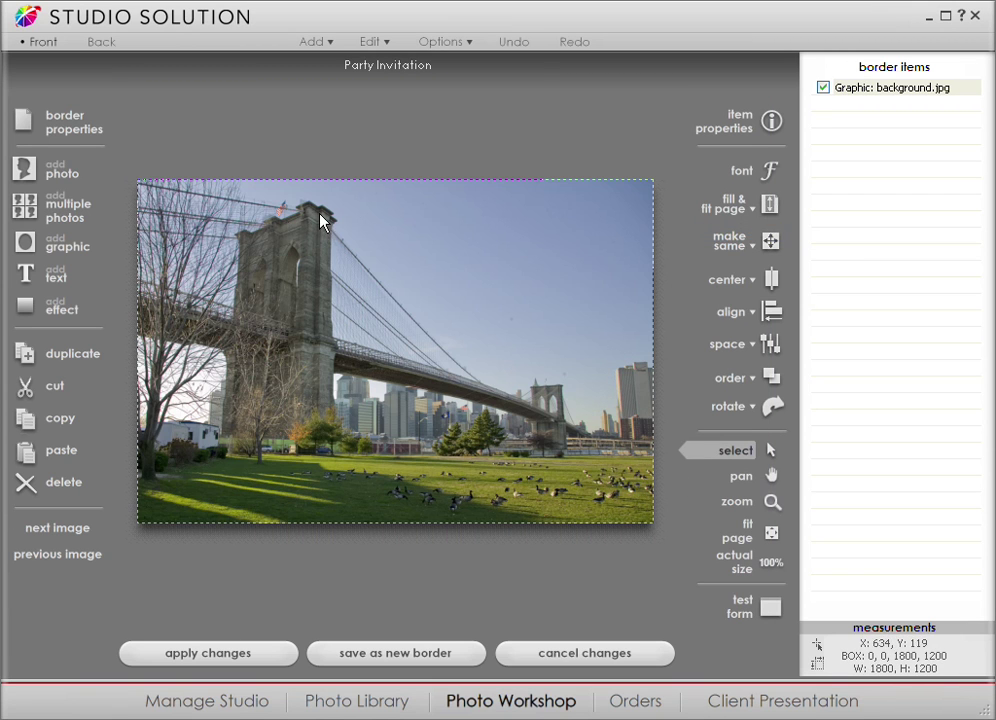
left_click(72, 176)
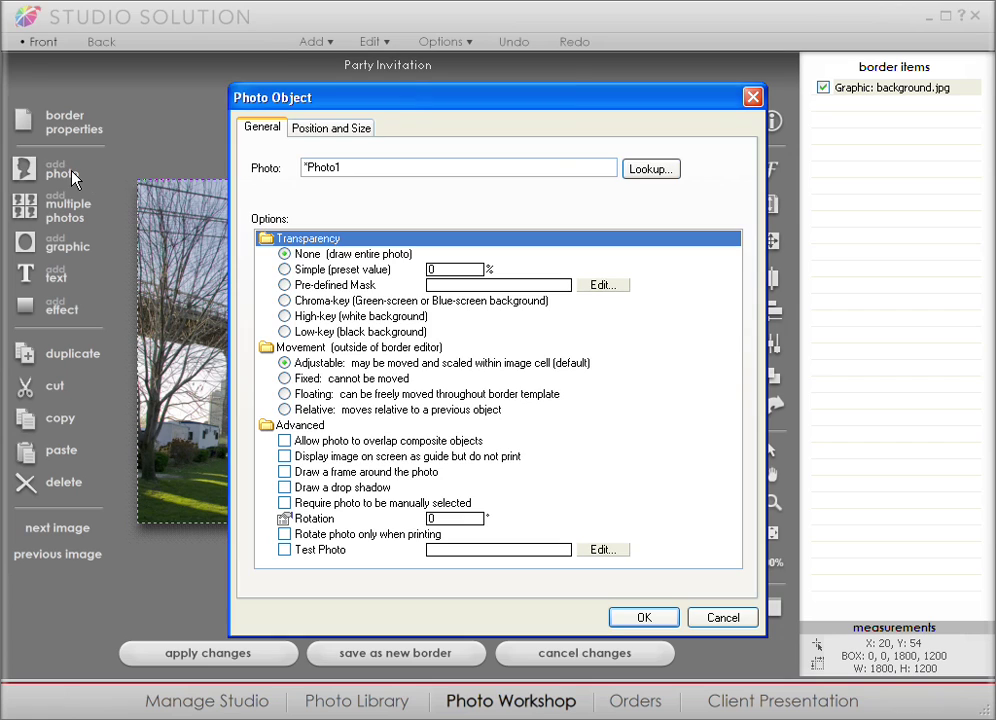
Place a Photo1 slot with chroma-key transparency over the bridge background.
left_click(286, 301)
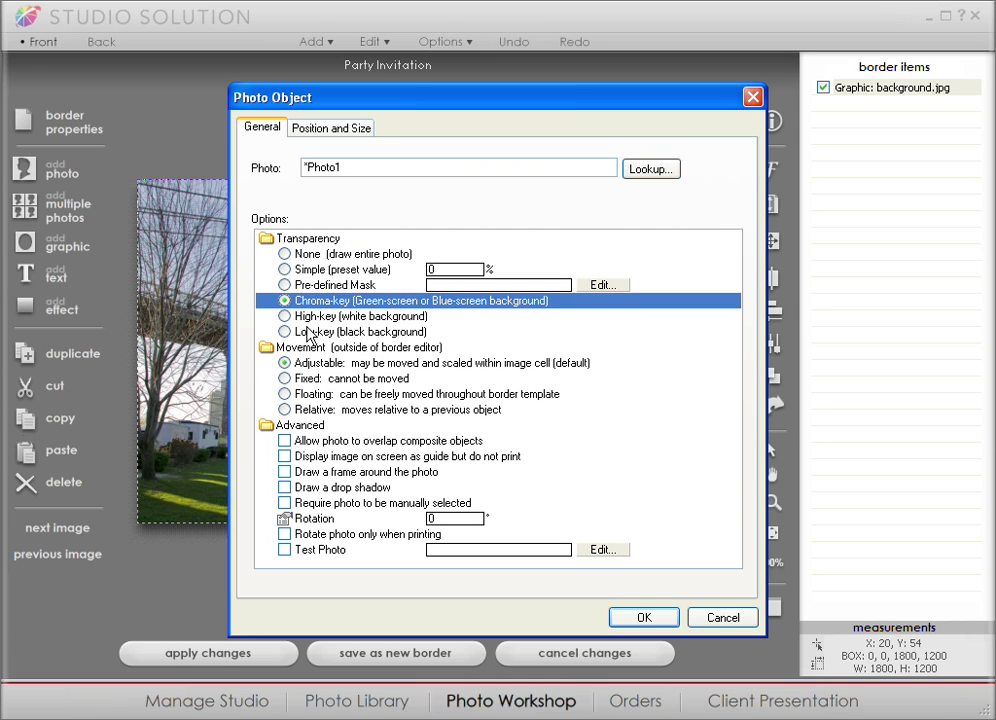
left_click(616, 621)
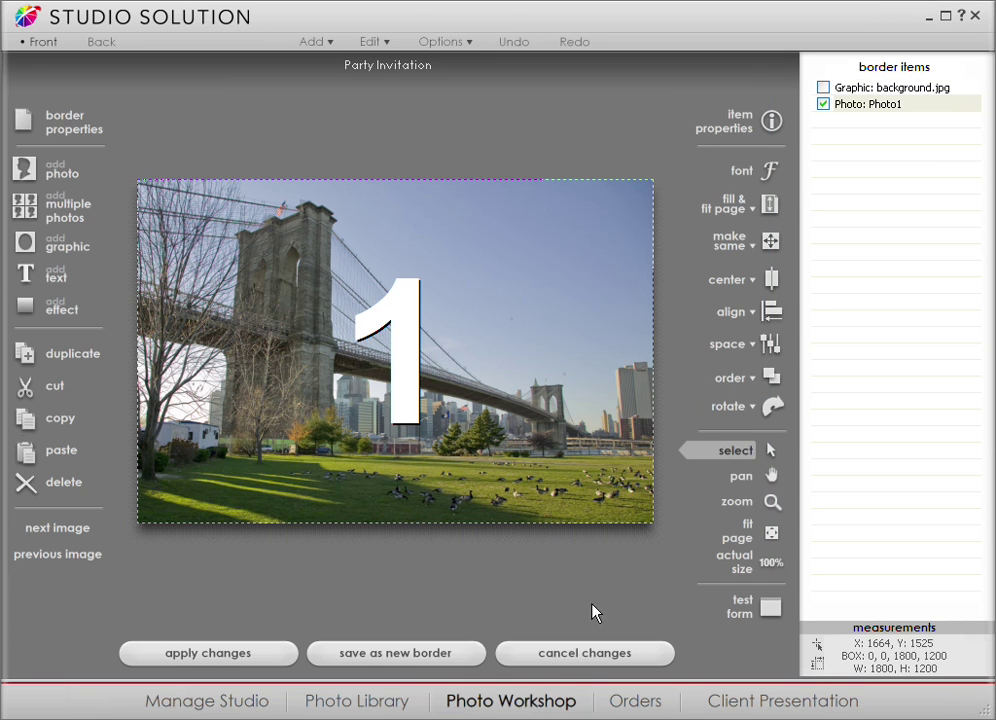
left_click(80, 283)
Place the white caption 'Big Birthday in the Big City!' at the page bottom and apply the changes.
type("Big B")
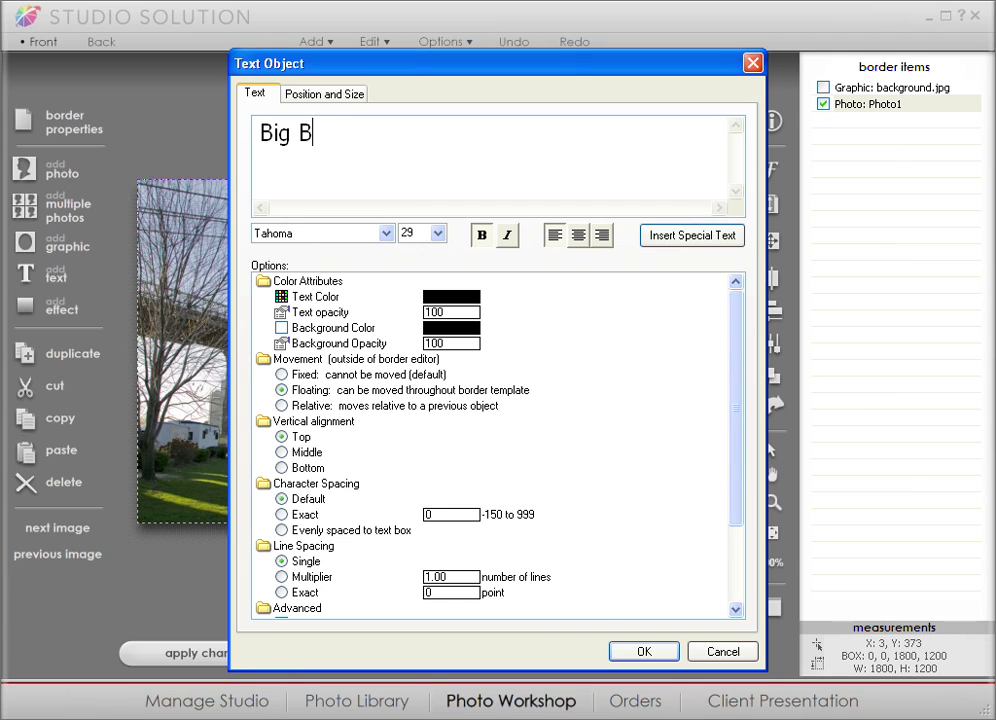
type("irthday in the Big City!")
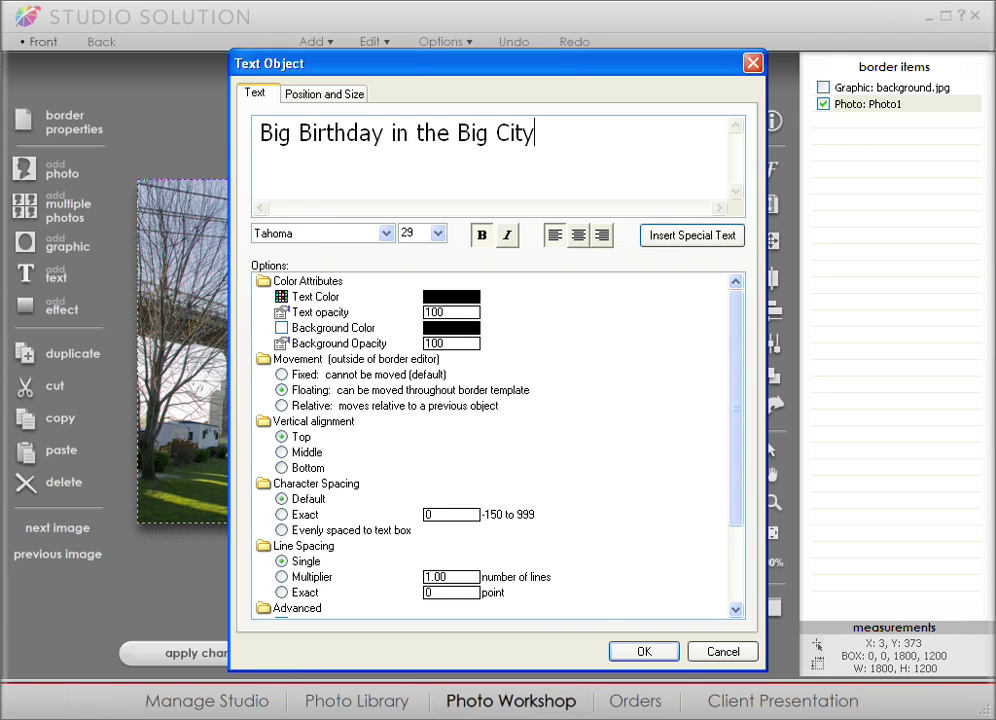
left_click(644, 651)
left_click_drag(482, 354, 480, 499)
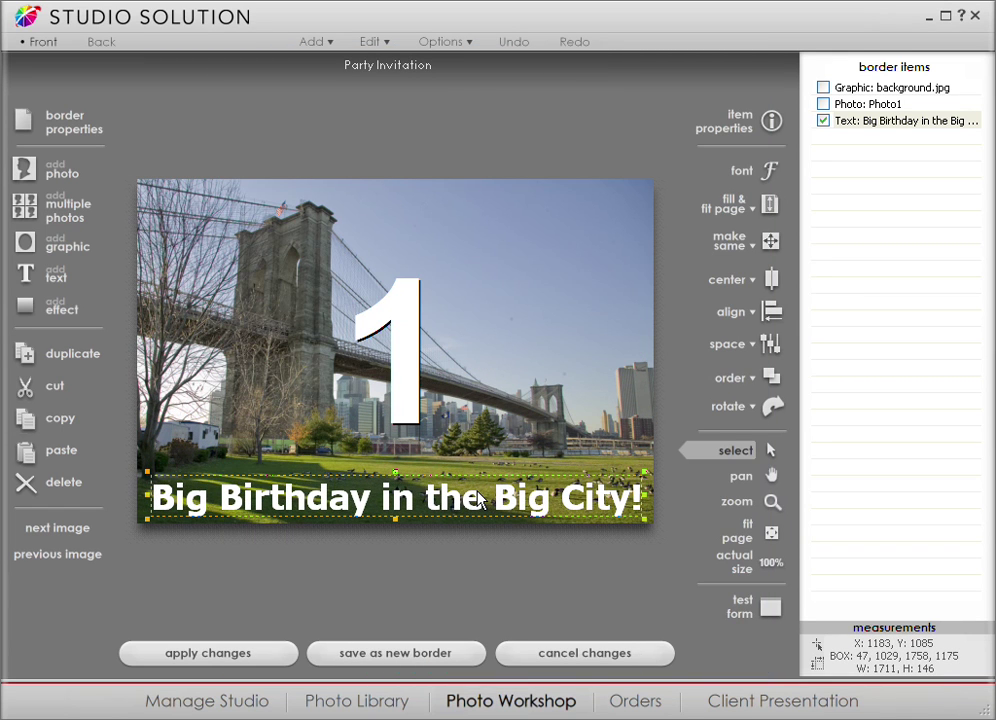
left_click(254, 656)
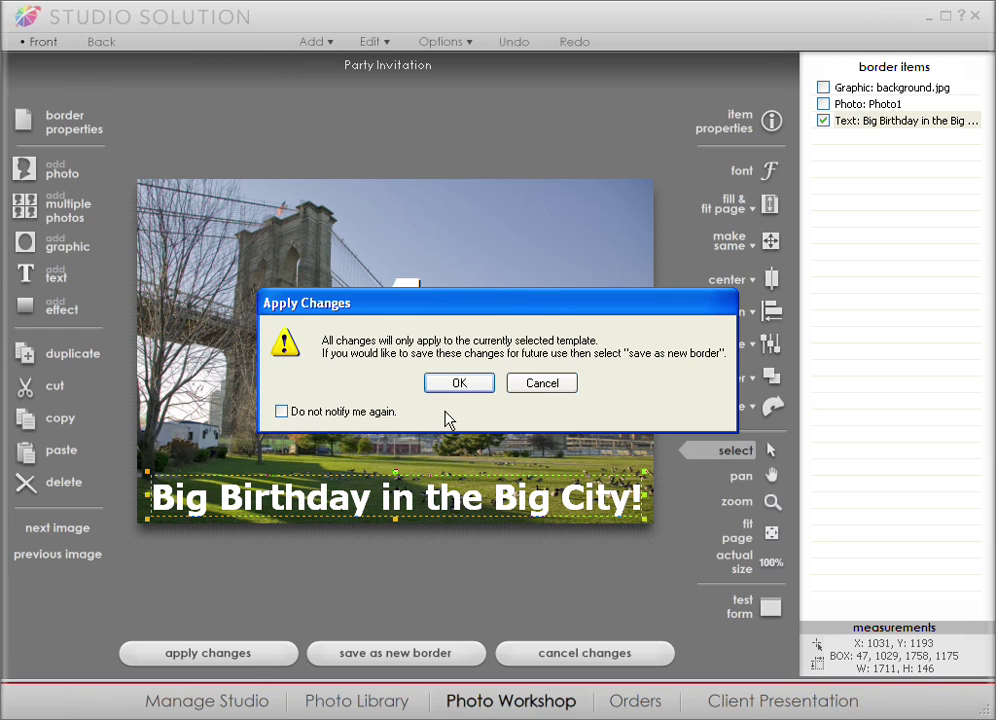
Confirm the Party Invitation border on img_2385.jpg and shift the woman right of the bridge.
left_click(459, 384)
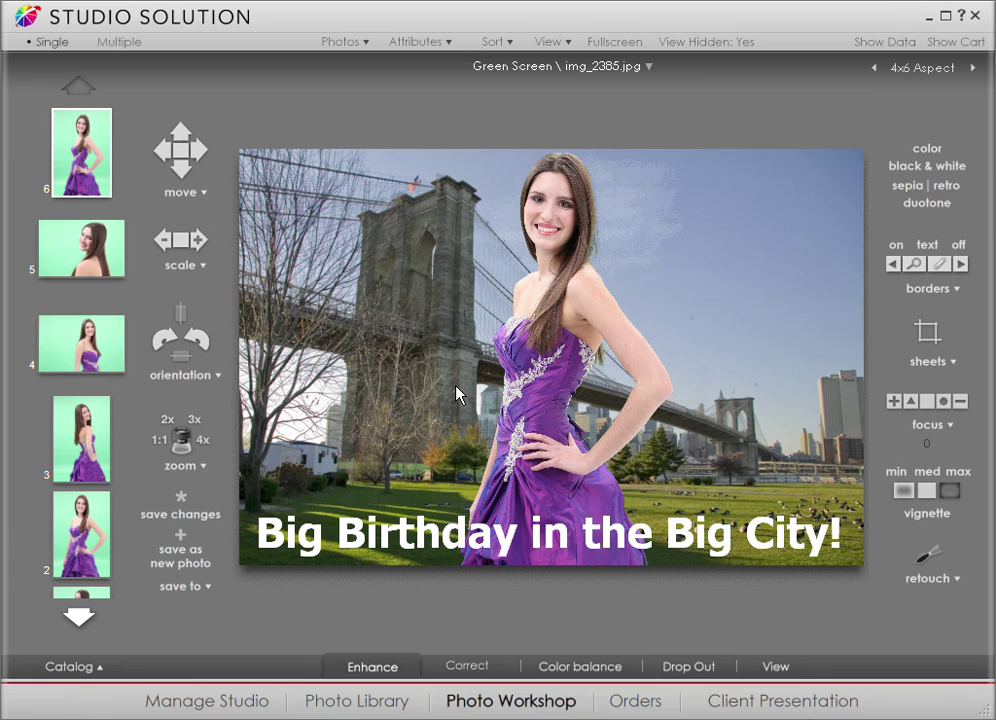
left_click_drag(532, 367, 667, 391)
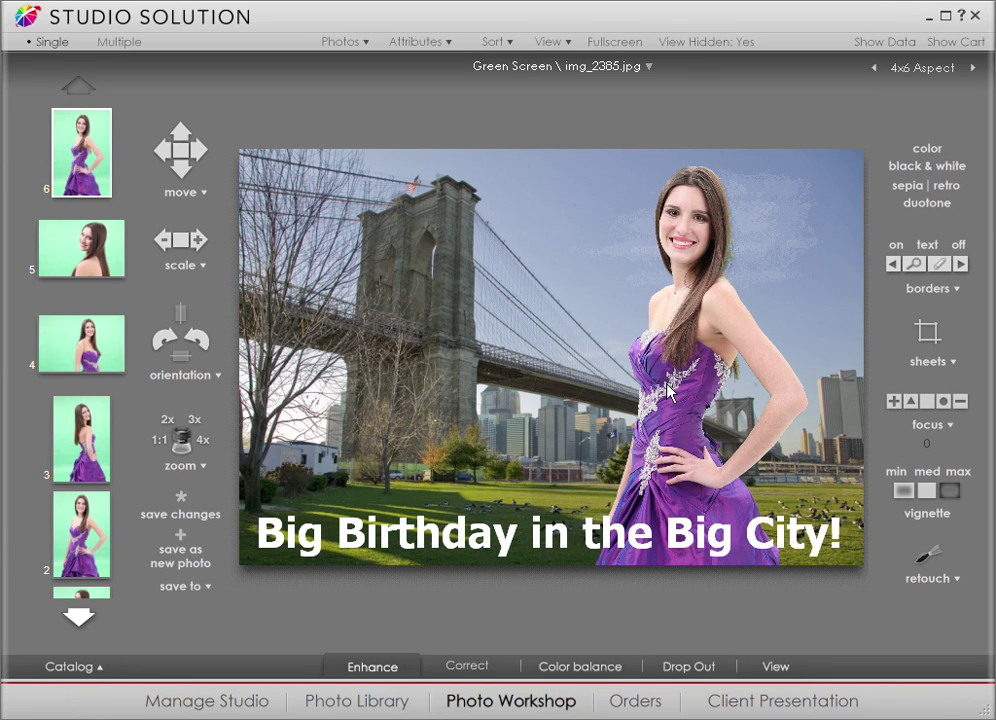
Increase the Drop Out threshold for img_2385.jpg from 10 to 25.
left_click(667, 665)
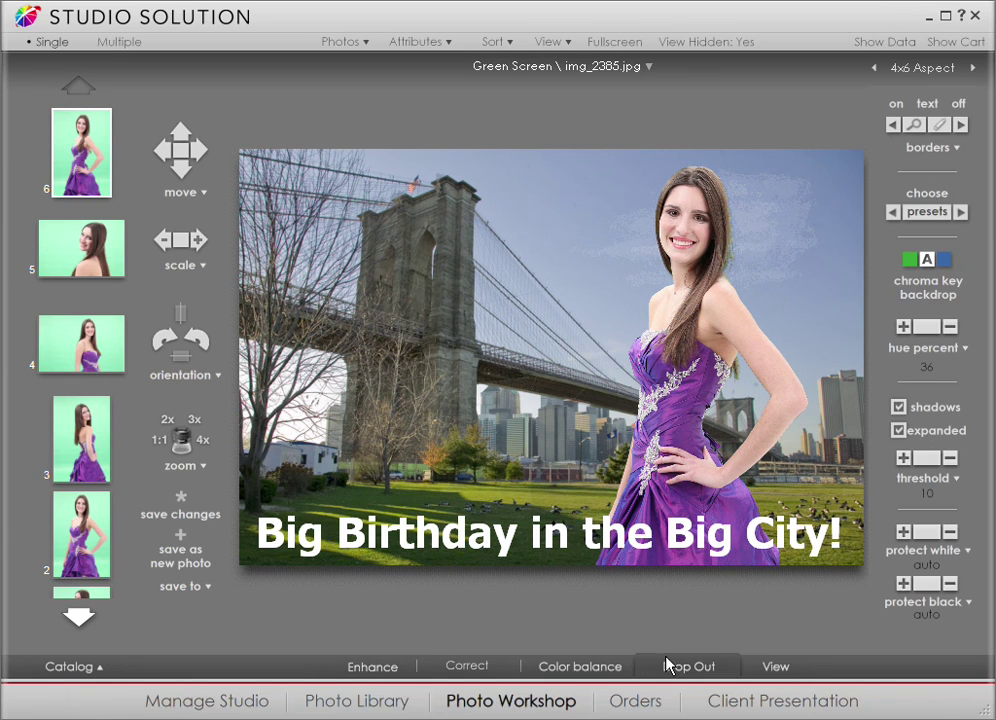
left_click(891, 457)
left_click(891, 457)
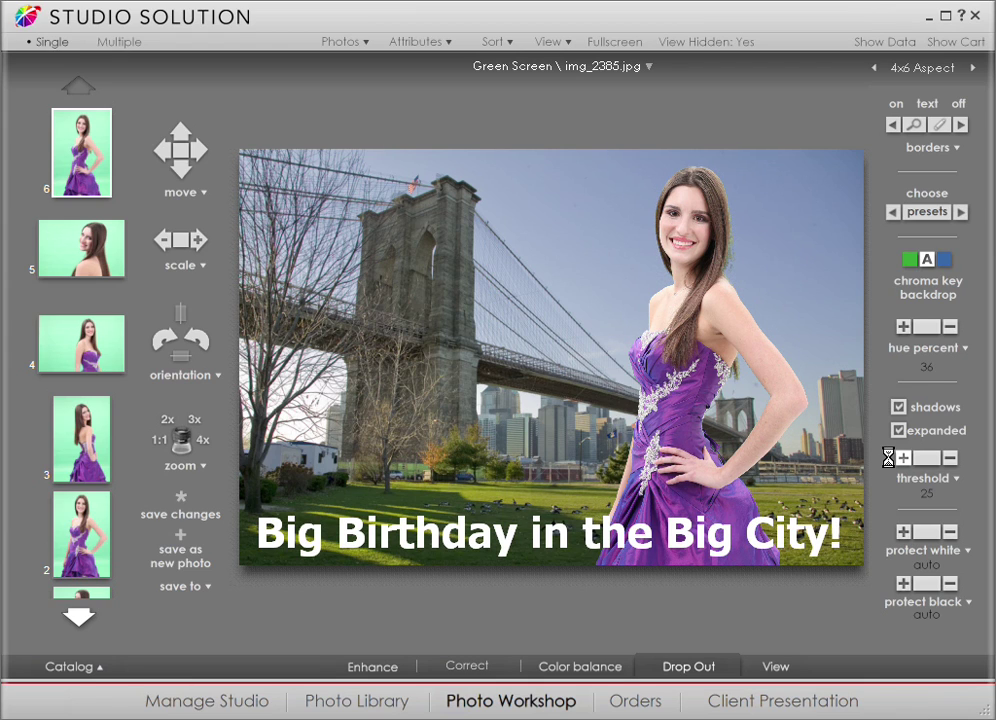